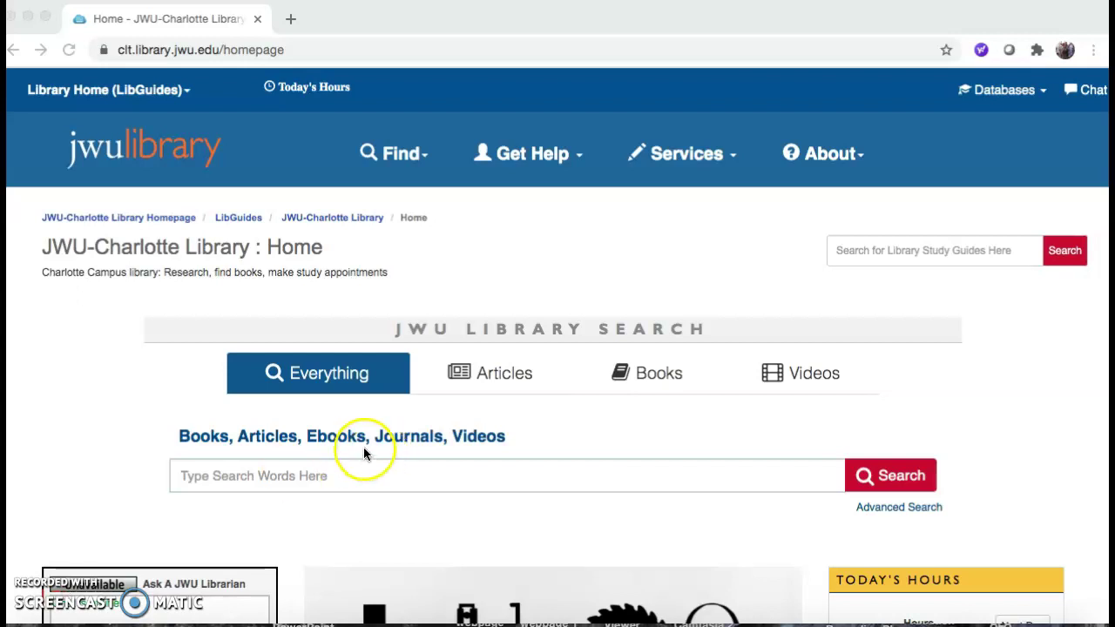
Step: Open the library's A-Z database list from the homepage's quick links and enter Academic Search Complete
{"action": "scroll", "coordinate": [366, 492], "scroll_direction": "down", "scroll_amount": 3}
{"action": "scroll", "coordinate": [368, 498], "scroll_direction": "down", "scroll_amount": 10}
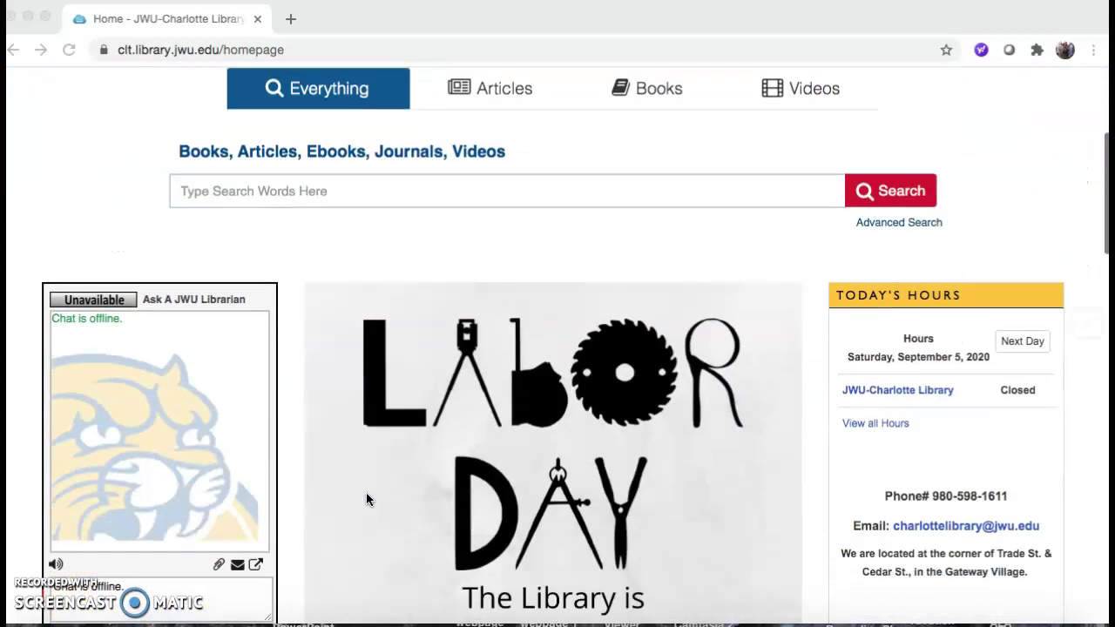
{"action": "scroll", "coordinate": [366, 492], "scroll_direction": "down", "scroll_amount": 4}
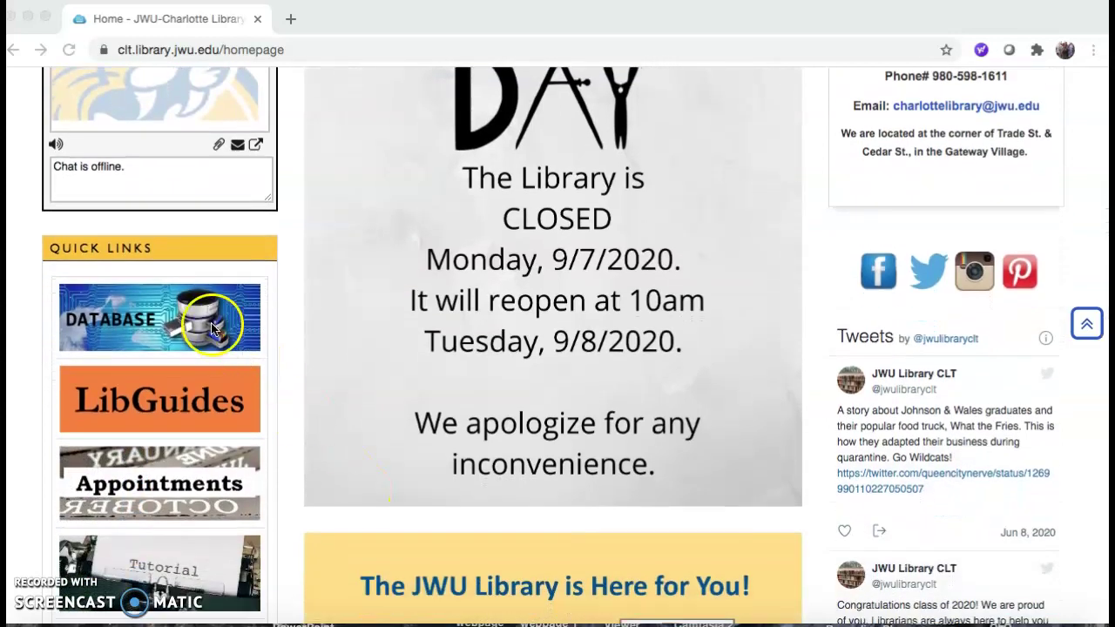
{"action": "left_click", "coordinate": [111, 325]}
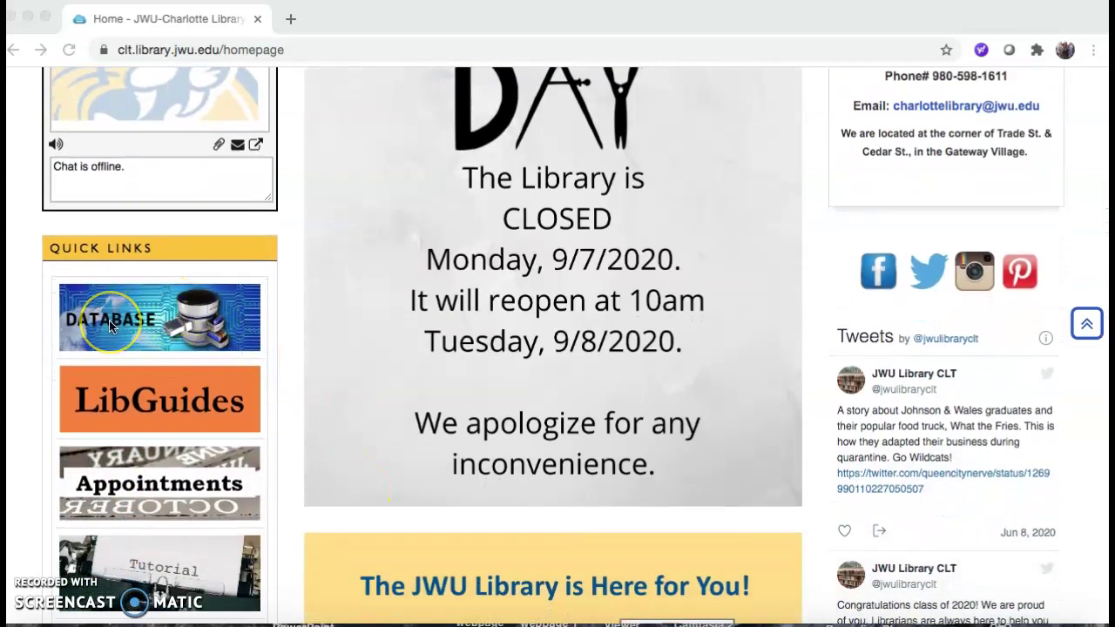
{"action": "left_click", "coordinate": [110, 325]}
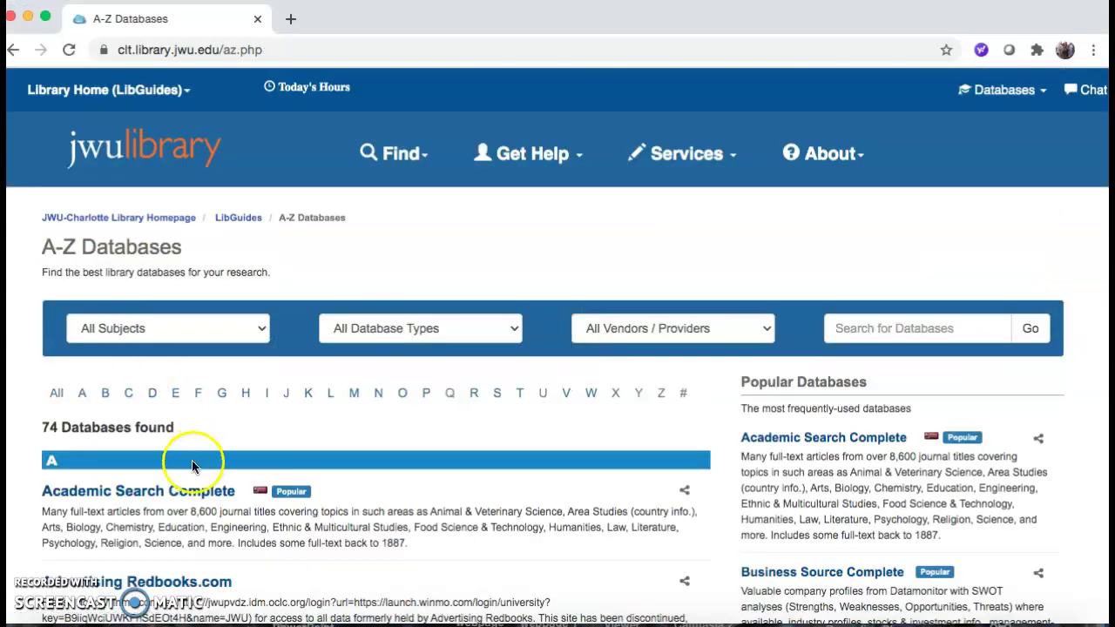
{"action": "left_click", "coordinate": [182, 493]}
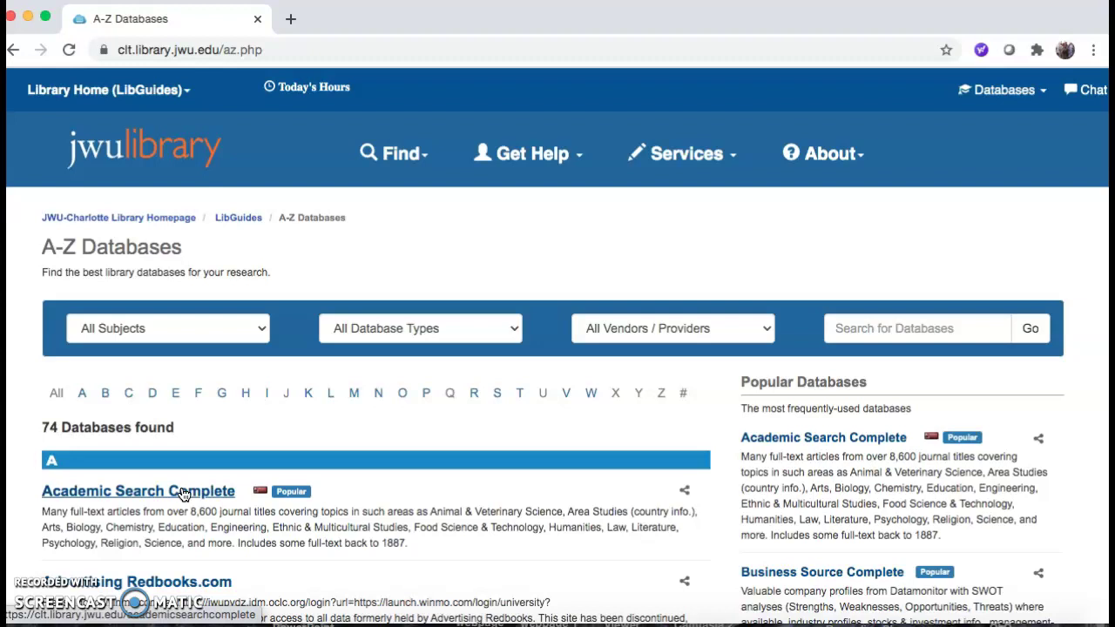
{"action": "left_click", "coordinate": [179, 494]}
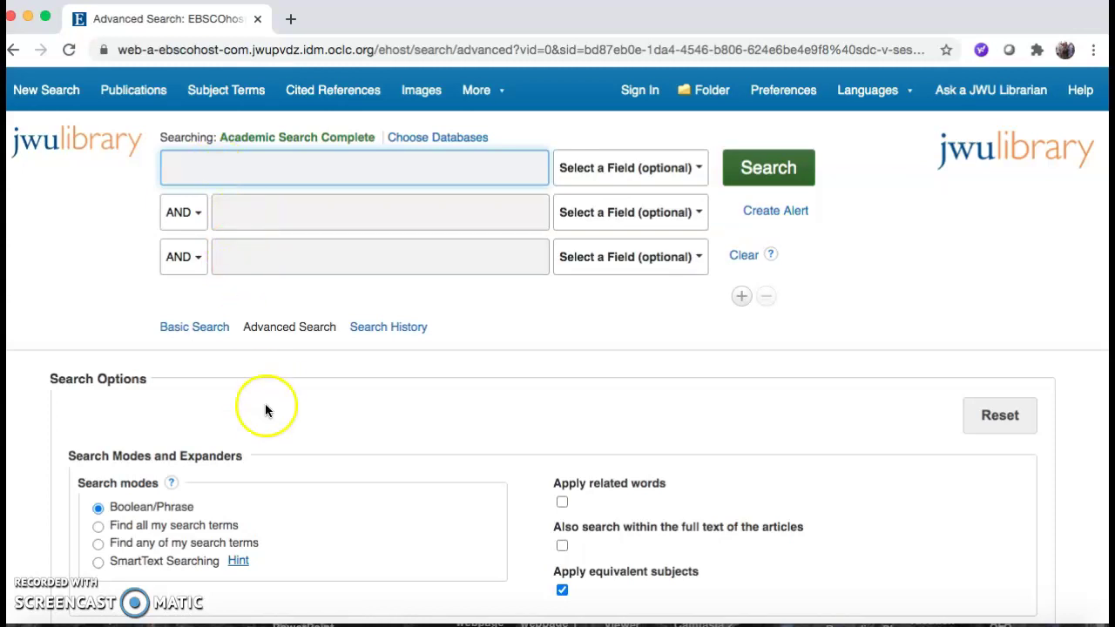
Step: Limit the advanced search to Full Text and Scholarly (Peer Reviewed) Journals
{"action": "scroll", "coordinate": [235, 415], "scroll_direction": "down", "scroll_amount": 2}
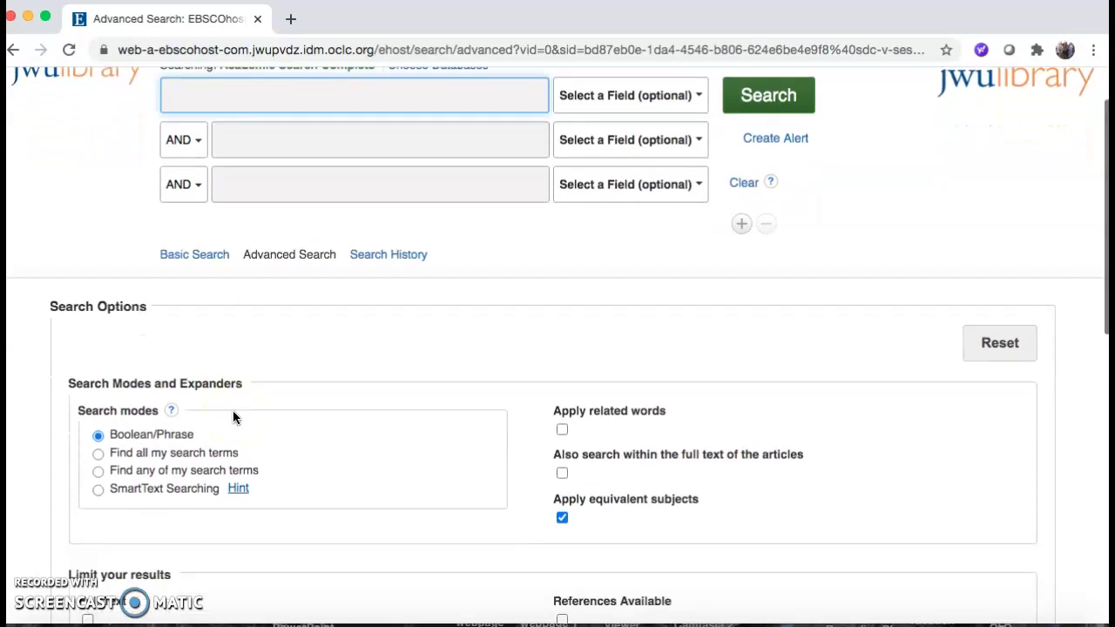
{"action": "scroll", "coordinate": [232, 416], "scroll_direction": "down", "scroll_amount": 4}
{"action": "scroll", "coordinate": [232, 417], "scroll_direction": "down", "scroll_amount": 2}
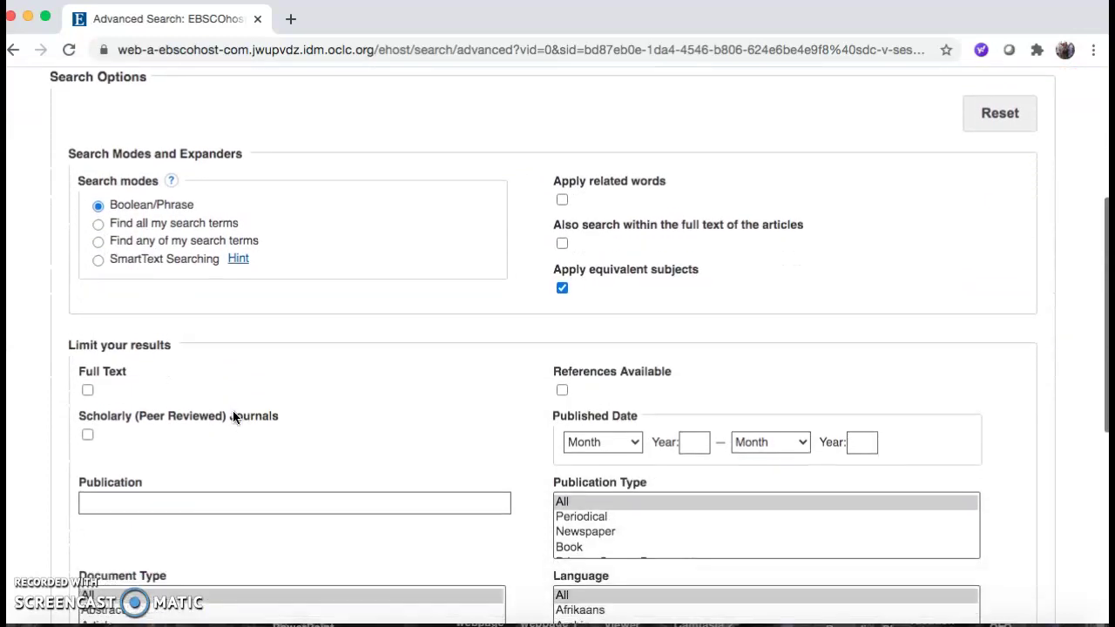
{"action": "scroll", "coordinate": [232, 416], "scroll_direction": "down", "scroll_amount": 1}
{"action": "left_click", "coordinate": [91, 346]}
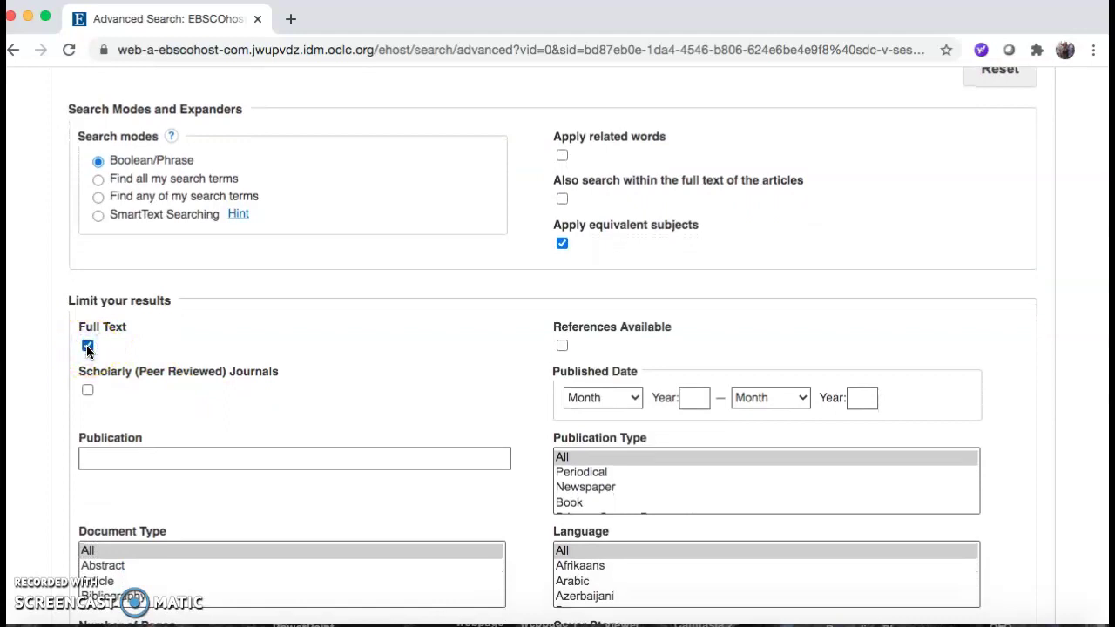
{"action": "left_click", "coordinate": [88, 386]}
{"action": "left_click", "coordinate": [70, 377]}
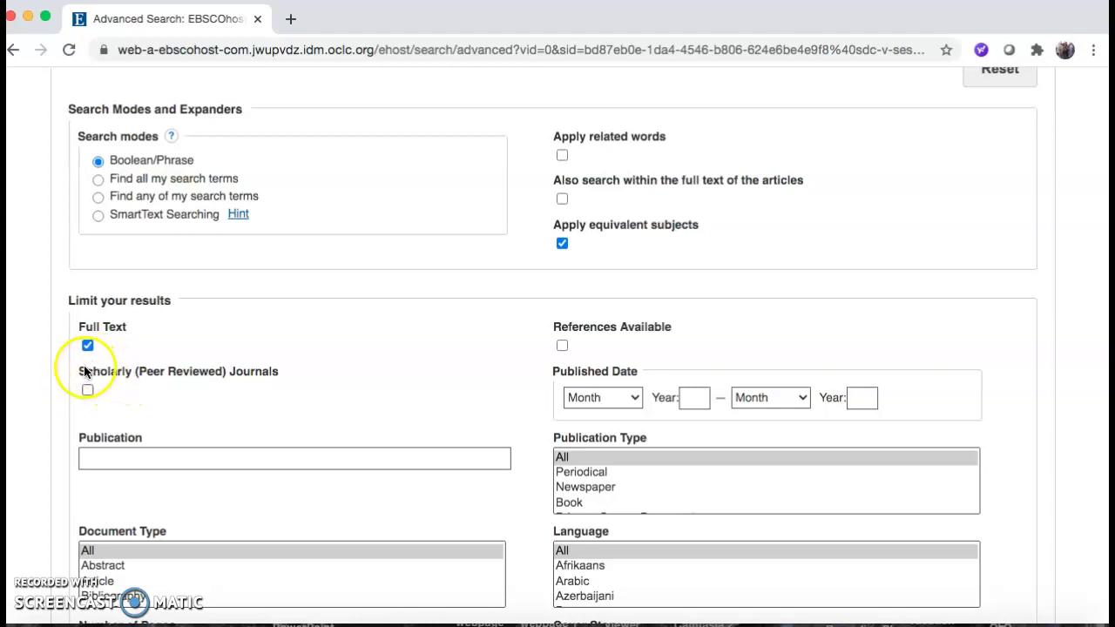
{"action": "left_click", "coordinate": [88, 391]}
{"action": "left_click", "coordinate": [82, 389]}
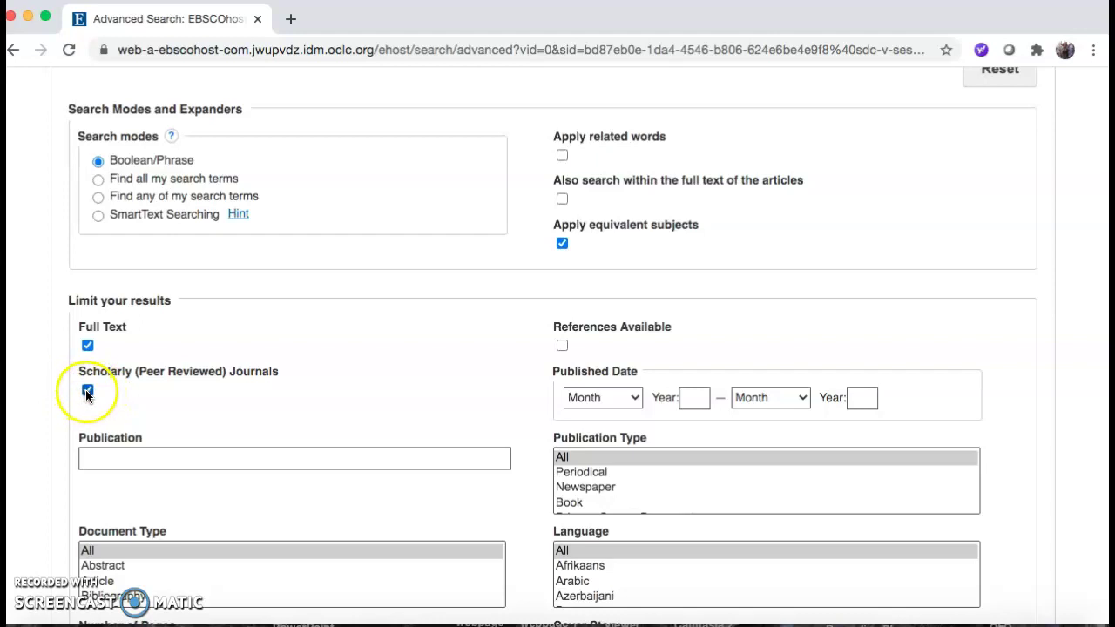
Step: Run an advanced search combining "homelessness" AND "affordable housing" as separate search terms
{"action": "scroll", "coordinate": [38, 356], "scroll_direction": "up", "scroll_amount": 5}
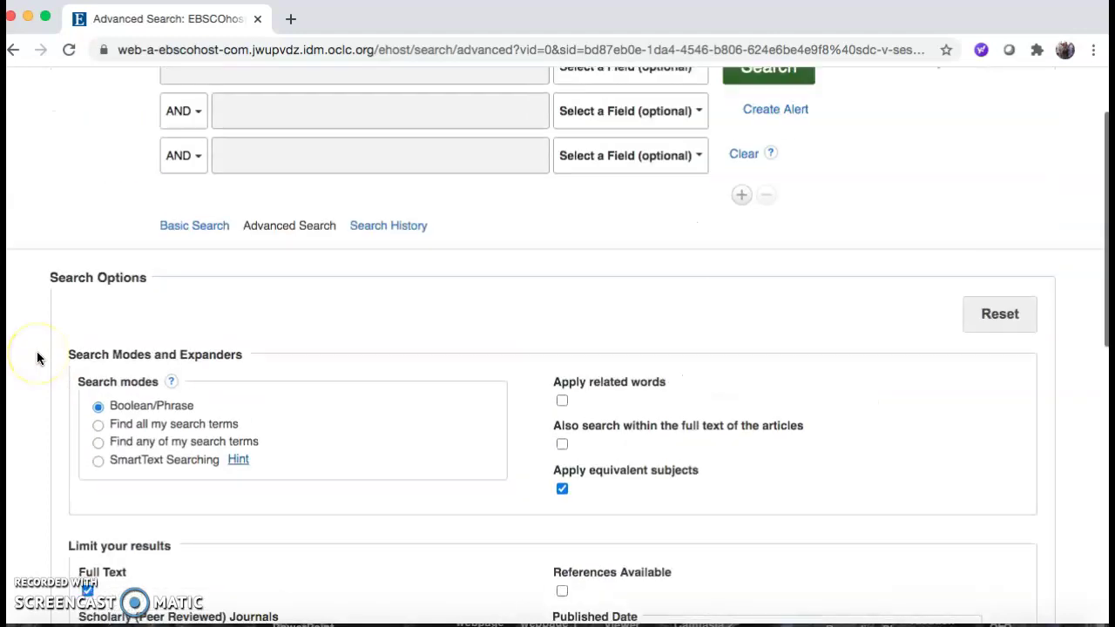
{"action": "left_click", "coordinate": [193, 167]}
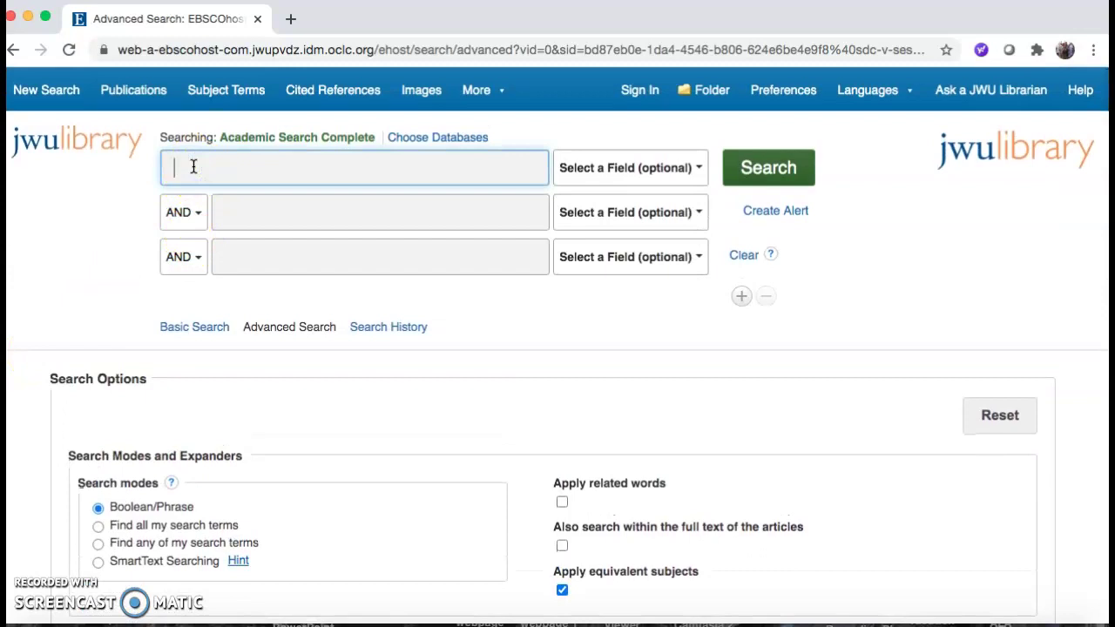
{"action": "type", "text": "homeles"}
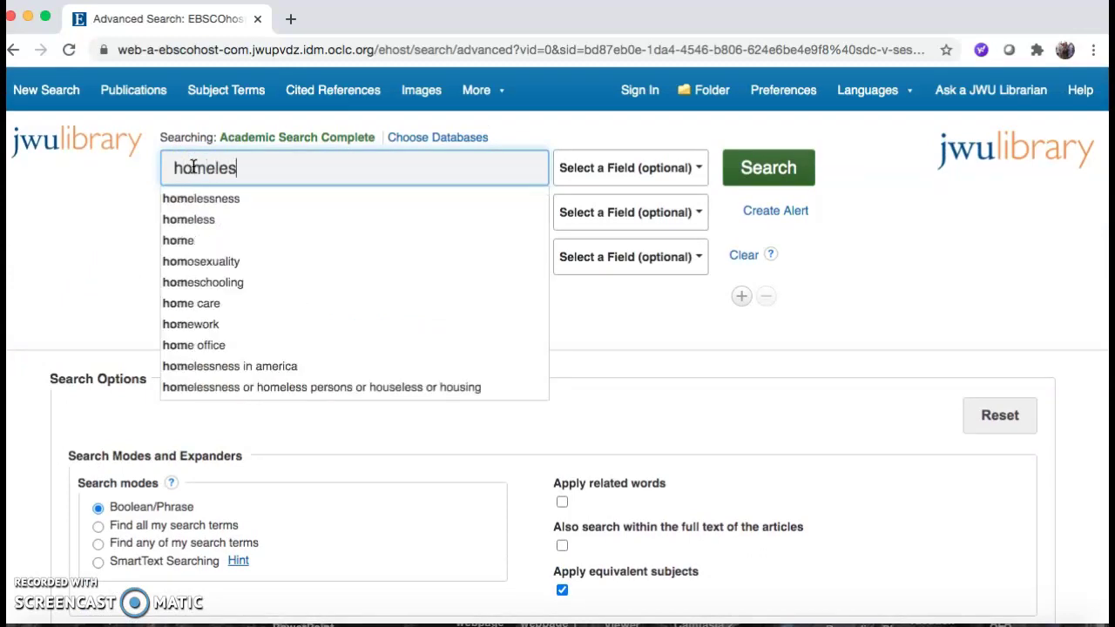
{"action": "type", "text": "sness"}
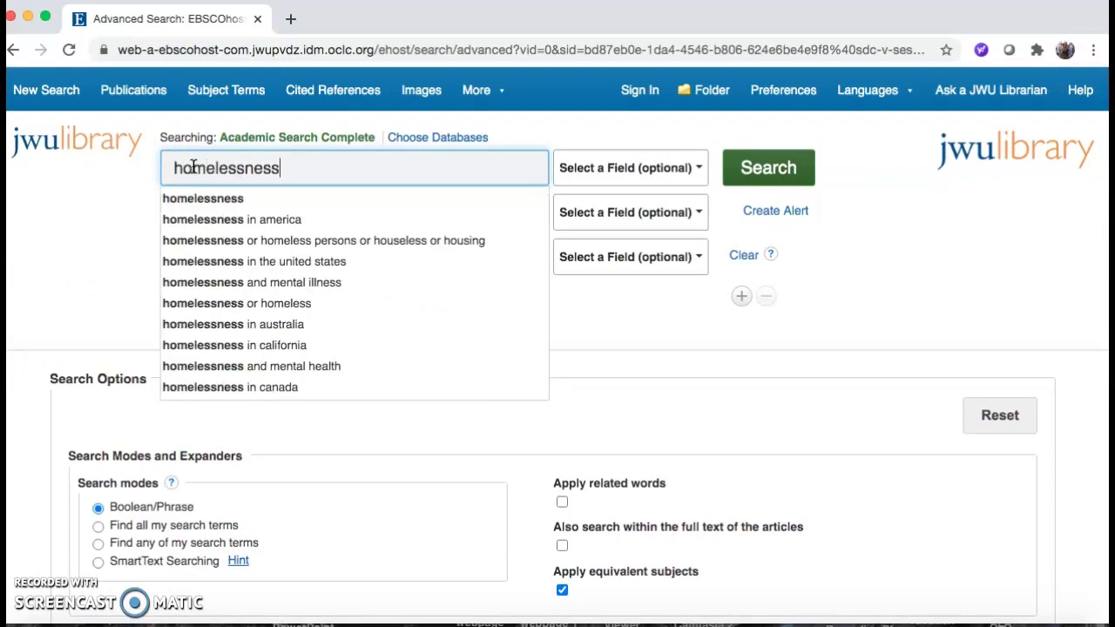
{"action": "left_click", "coordinate": [124, 187]}
{"action": "left_click", "coordinate": [226, 215]}
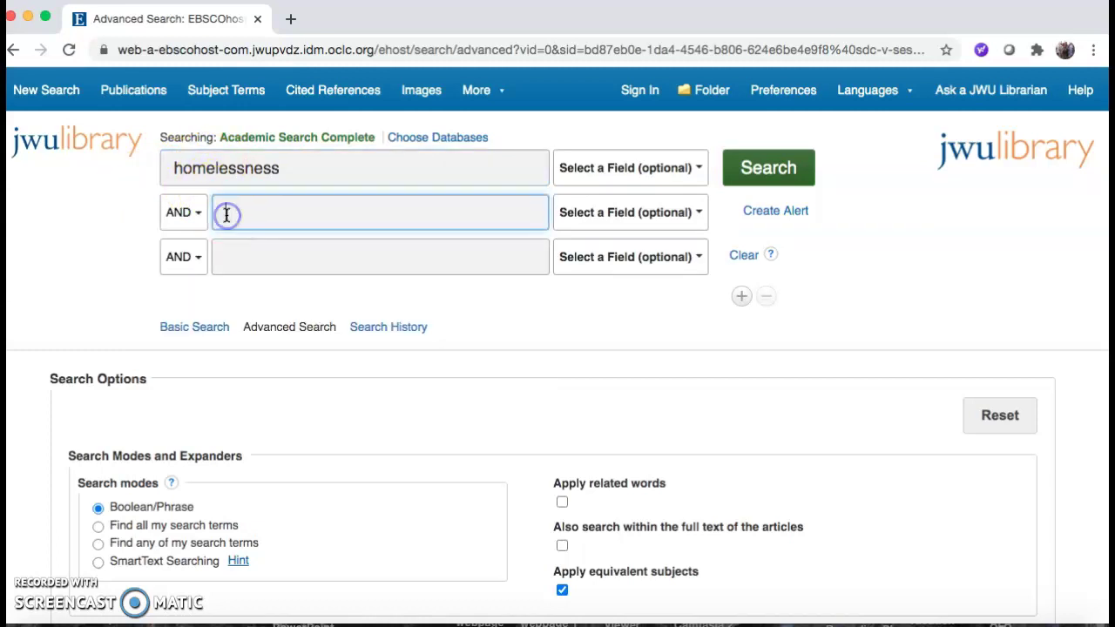
{"action": "type", "text": "affo"}
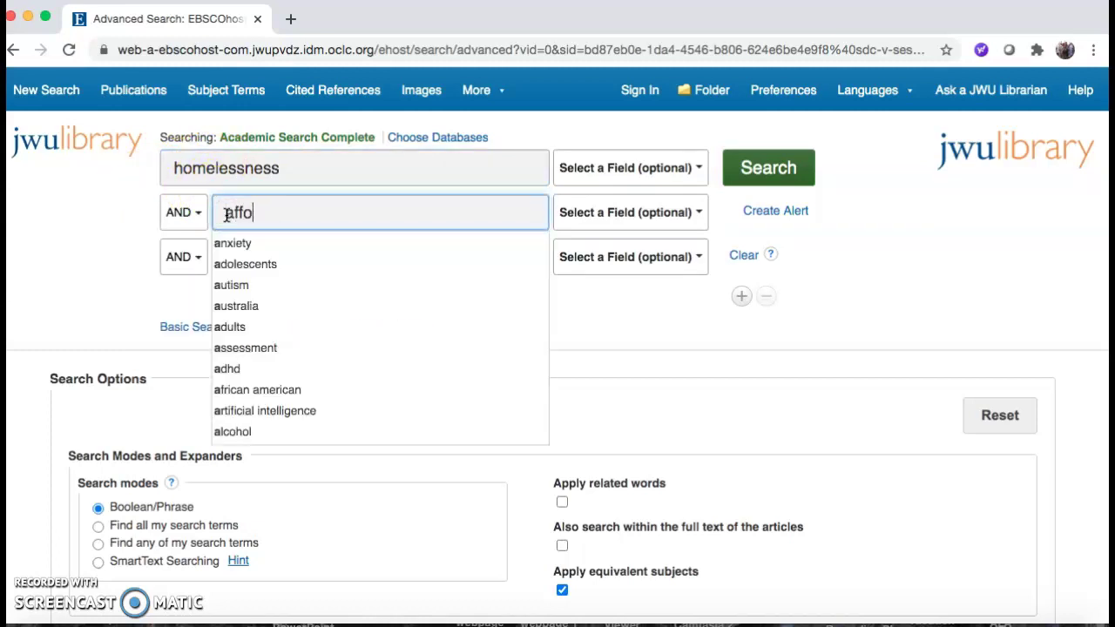
{"action": "type", "text": "rdable housing"}
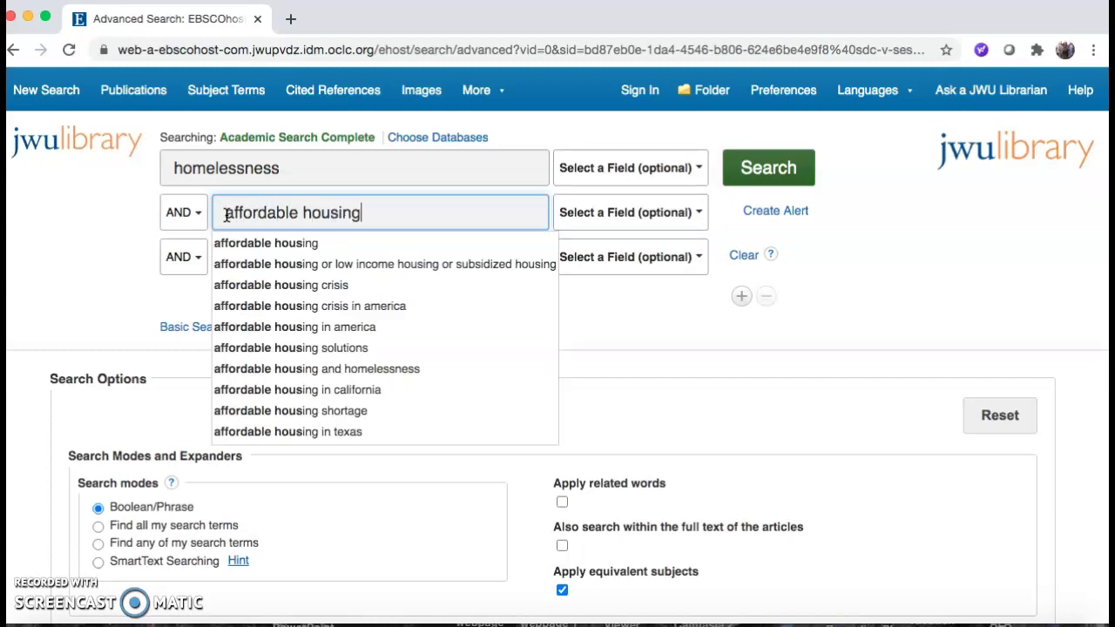
{"action": "left_click", "coordinate": [396, 160]}
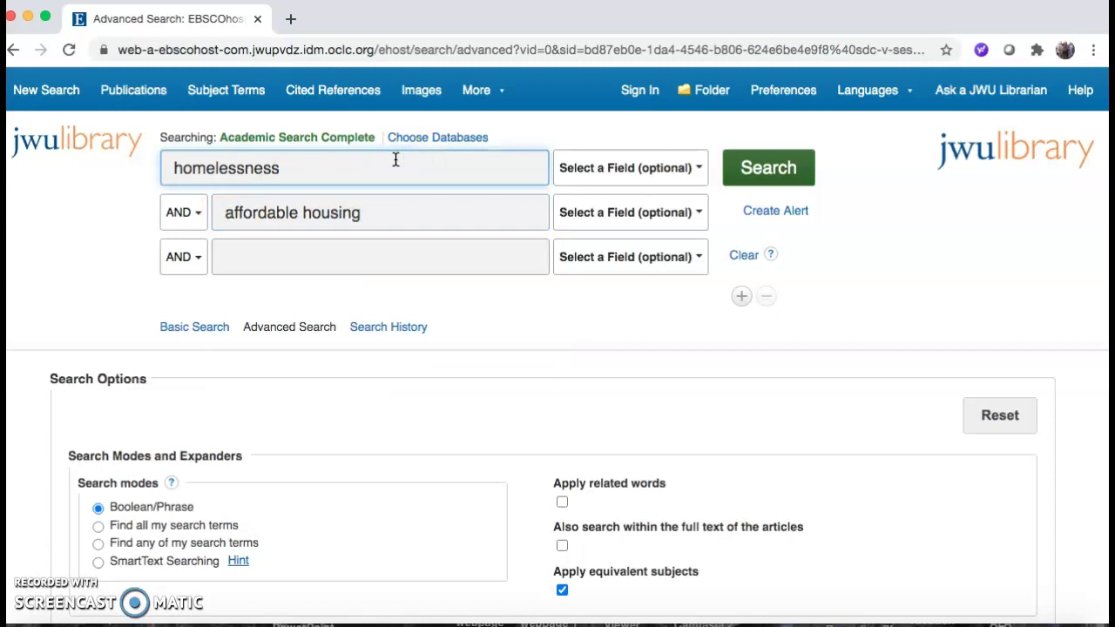
{"action": "left_click", "coordinate": [752, 168]}
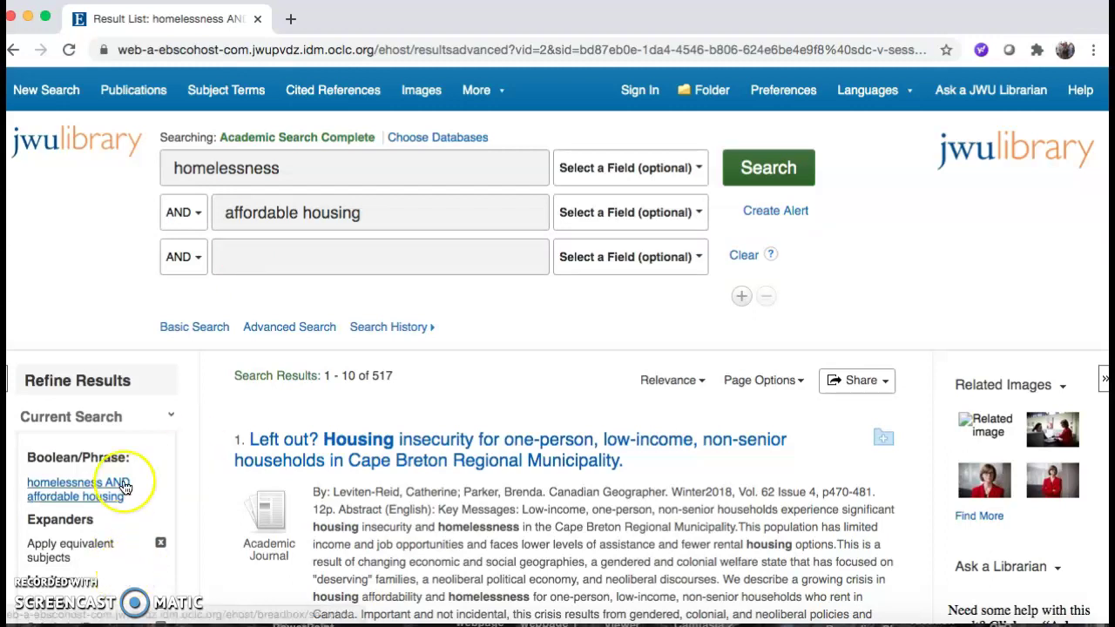
Step: Narrow the search results' publication date range to start at 2008
{"action": "scroll", "coordinate": [122, 475], "scroll_direction": "down", "scroll_amount": 3}
{"action": "scroll", "coordinate": [125, 488], "scroll_direction": "down", "scroll_amount": 5}
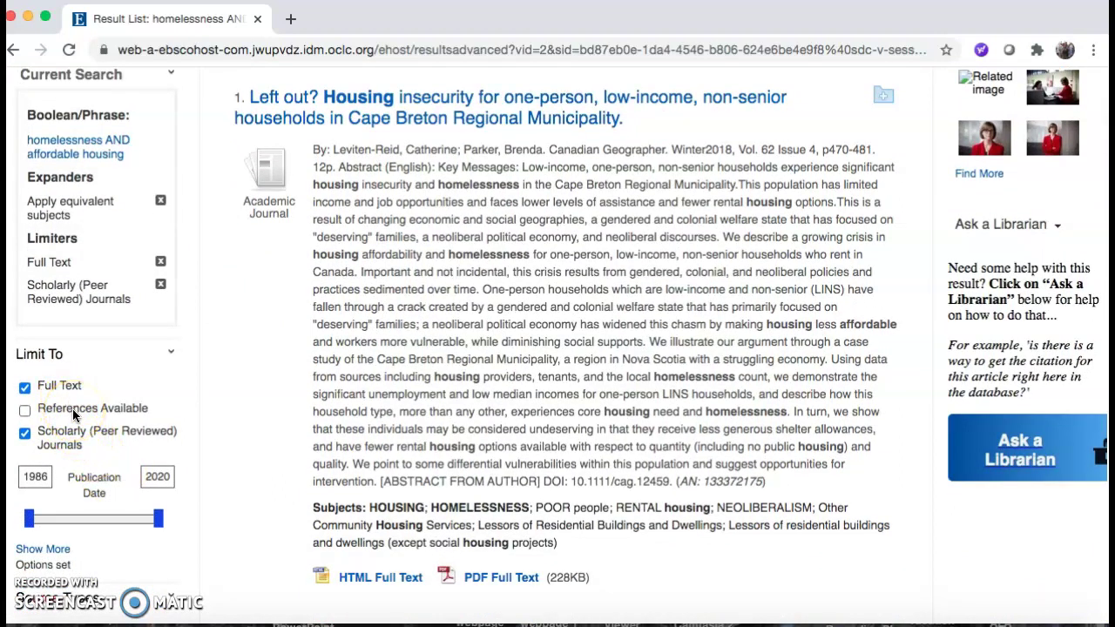
{"action": "scroll", "coordinate": [72, 409], "scroll_direction": "down", "scroll_amount": 2}
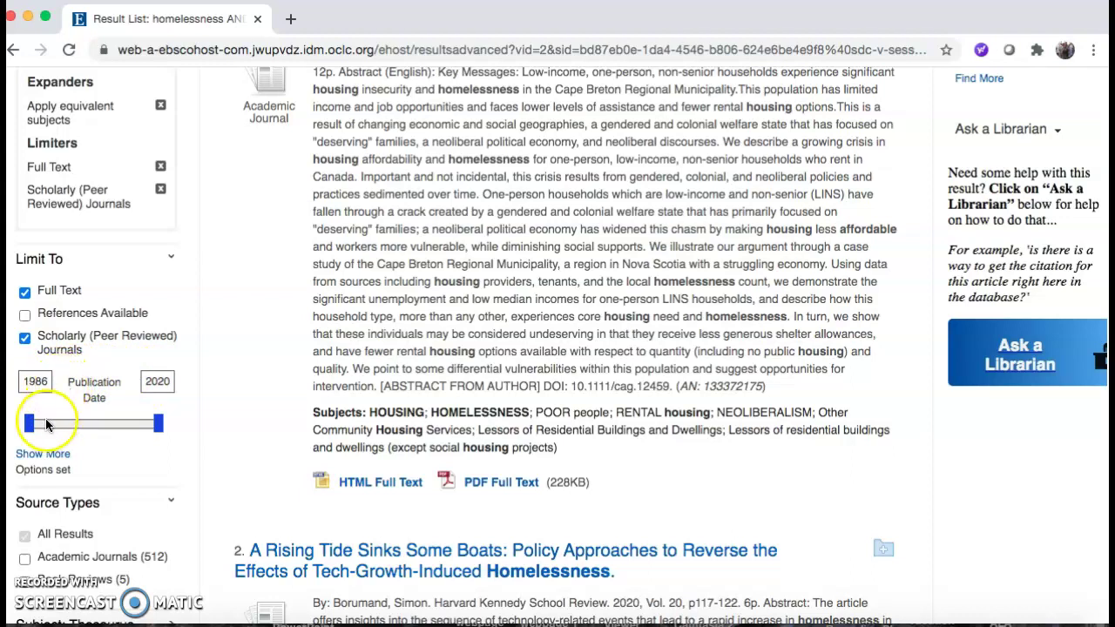
{"action": "left_click_drag", "start_coordinate": [30, 423], "coordinate": [102, 427]}
{"action": "left_click_drag", "start_coordinate": [103, 428], "coordinate": [116, 426]}
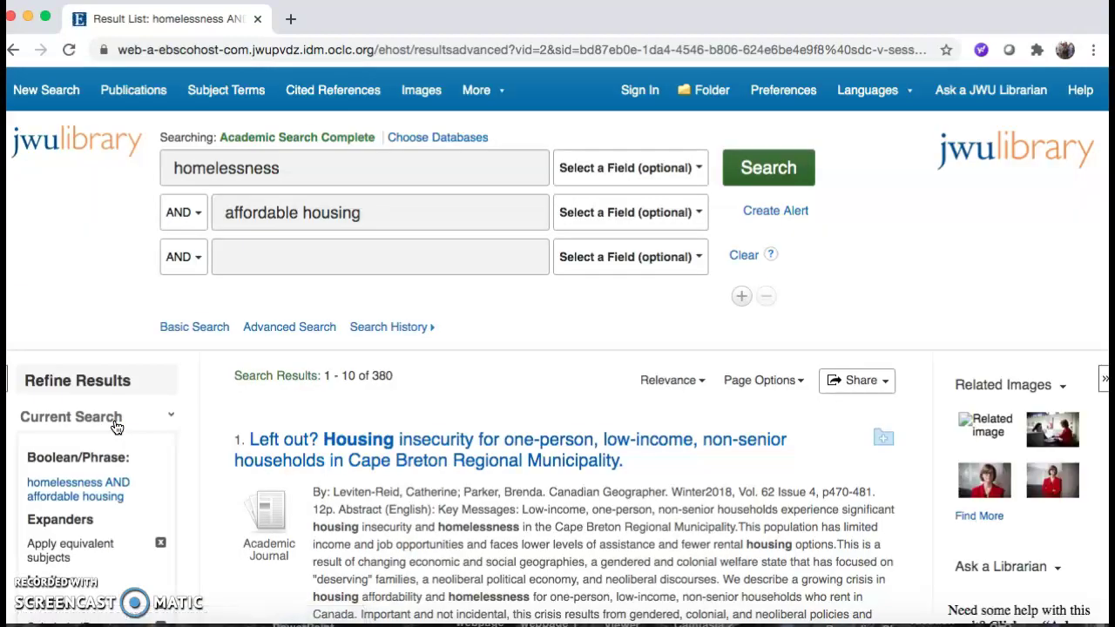
Step: Examine the applied limiters and browse the article results, reviewing titles, abstracts, subjects and full-text formats
{"action": "scroll", "coordinate": [195, 427], "scroll_direction": "down", "scroll_amount": 5}
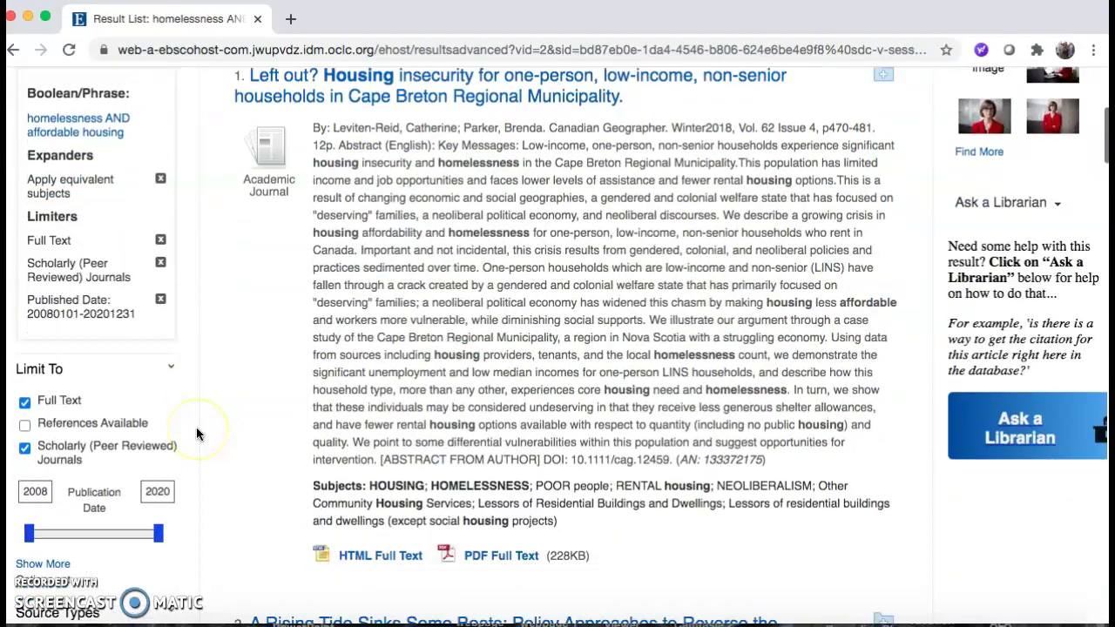
{"action": "scroll", "coordinate": [197, 433], "scroll_direction": "down", "scroll_amount": 2}
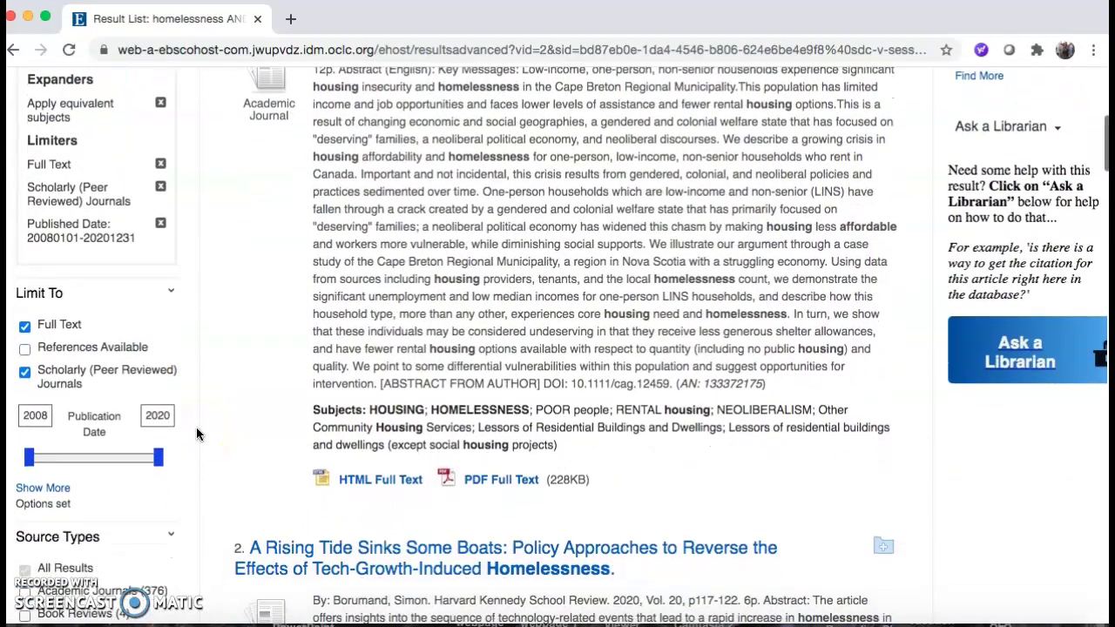
{"action": "scroll", "coordinate": [197, 434], "scroll_direction": "down", "scroll_amount": 5}
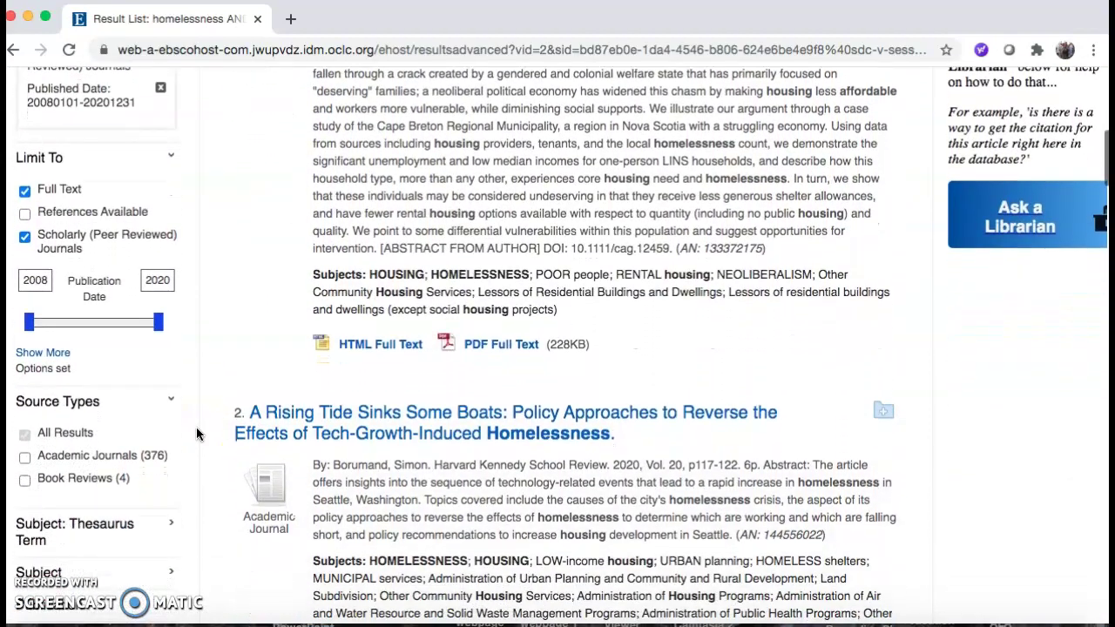
{"action": "scroll", "coordinate": [197, 434], "scroll_direction": "down", "scroll_amount": 8}
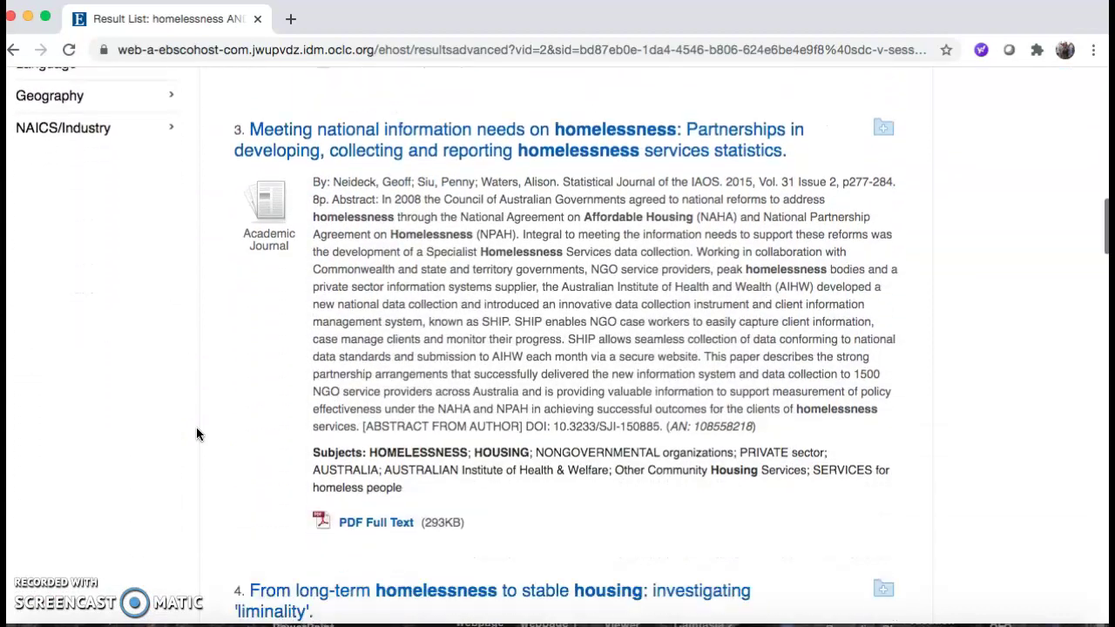
{"action": "scroll", "coordinate": [197, 434], "scroll_direction": "down", "scroll_amount": 5}
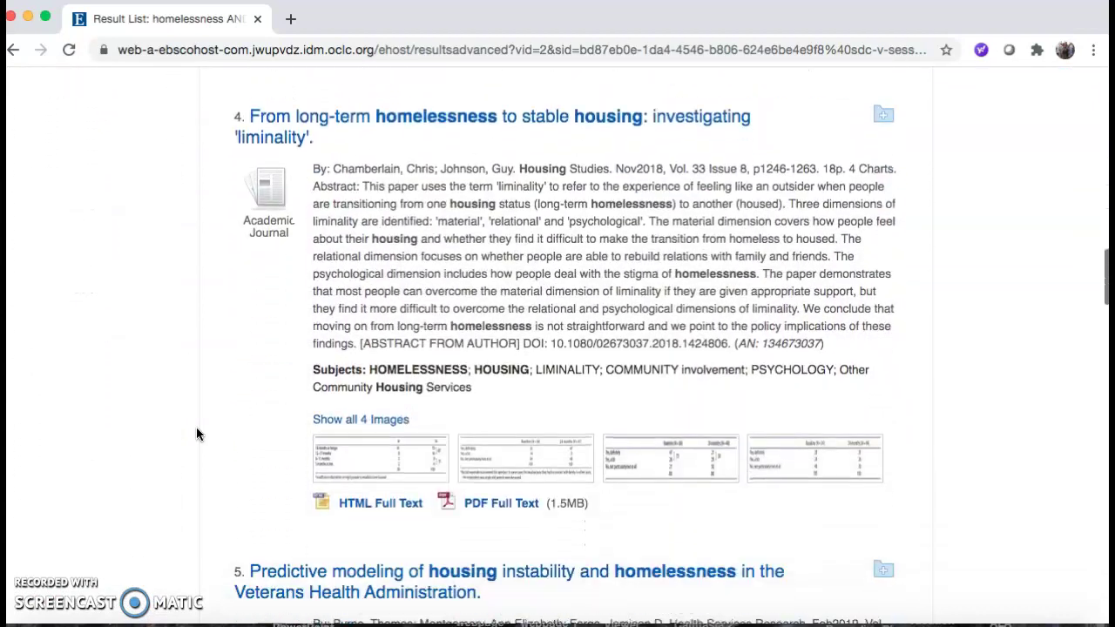
{"action": "scroll", "coordinate": [197, 434], "scroll_direction": "down", "scroll_amount": 3}
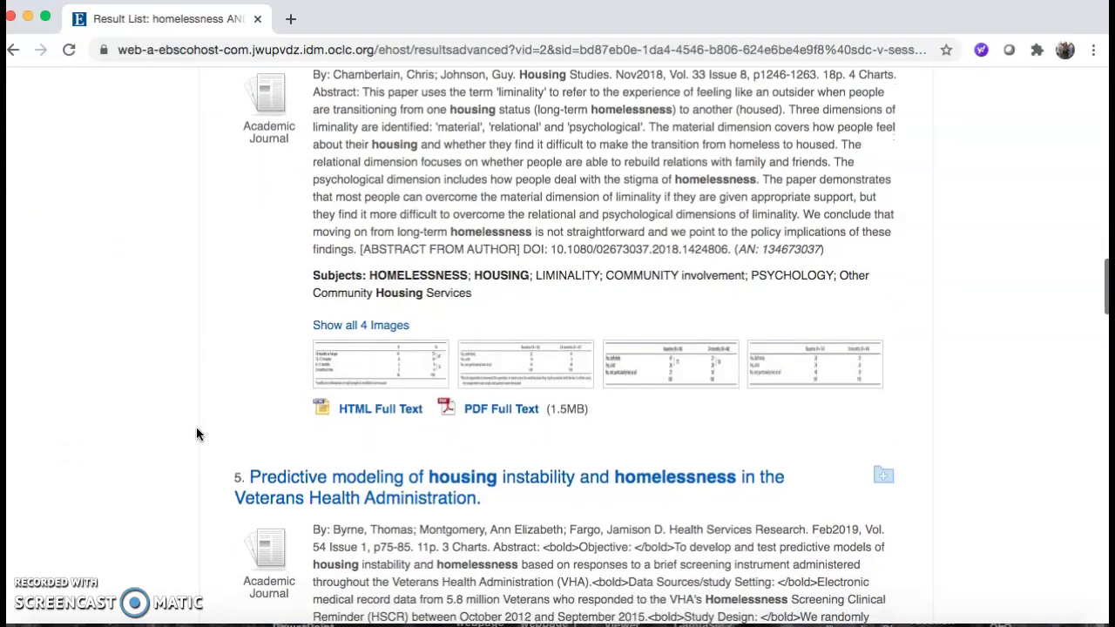
{"action": "scroll", "coordinate": [197, 434], "scroll_direction": "down", "scroll_amount": 4}
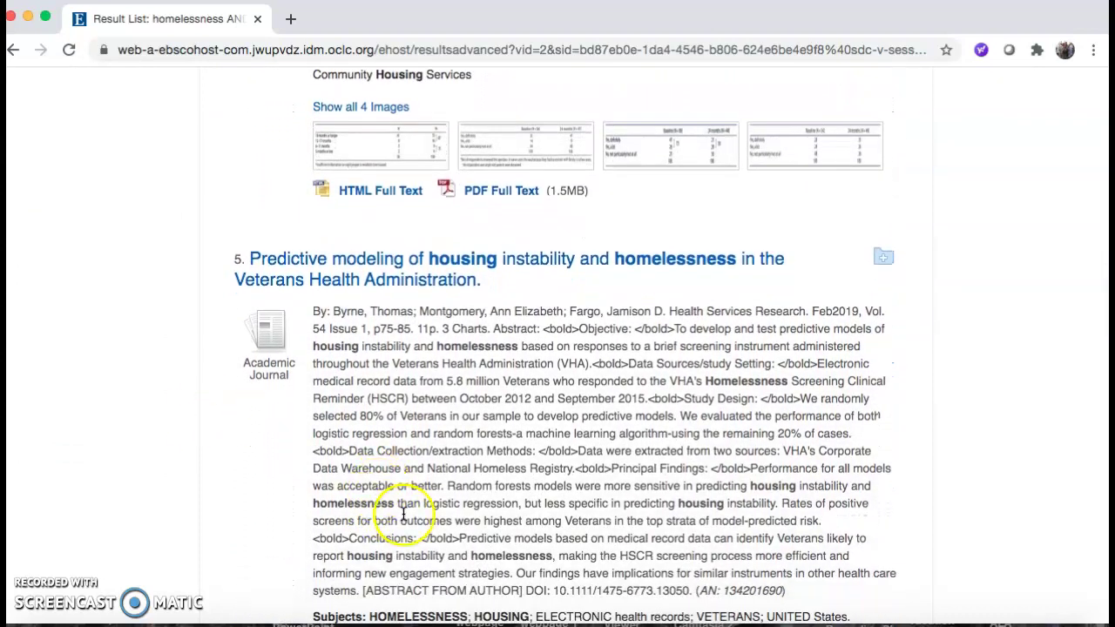
{"action": "scroll", "coordinate": [250, 523], "scroll_direction": "down", "scroll_amount": 3}
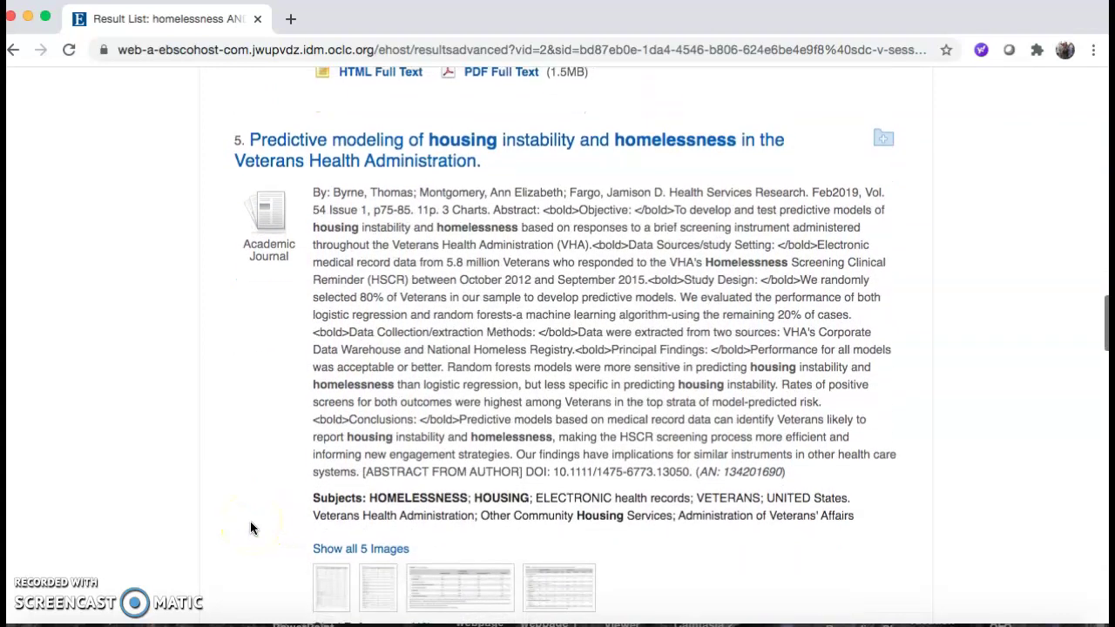
{"action": "scroll", "coordinate": [250, 527], "scroll_direction": "down", "scroll_amount": 4}
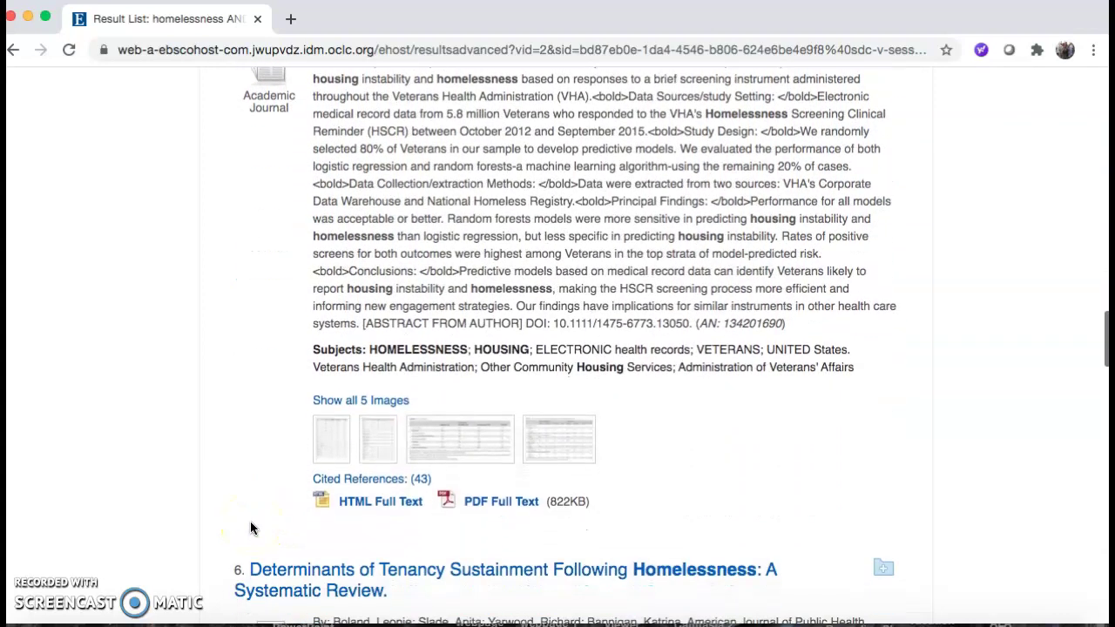
{"action": "scroll", "coordinate": [250, 527], "scroll_direction": "down", "scroll_amount": 4}
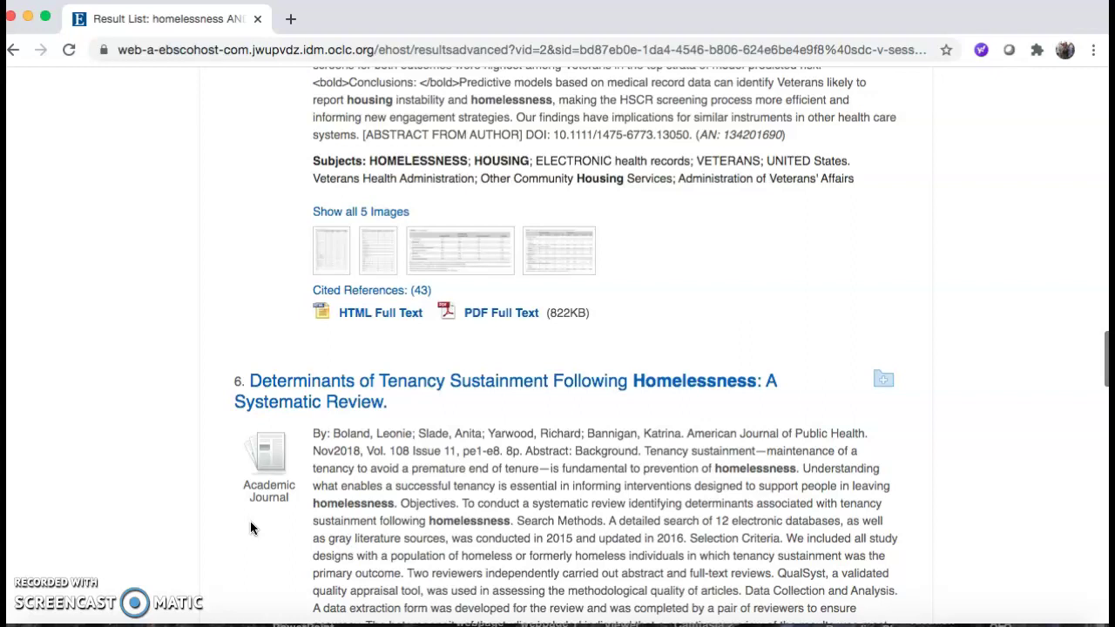
{"action": "scroll", "coordinate": [250, 528], "scroll_direction": "down", "scroll_amount": 4}
{"action": "scroll", "coordinate": [250, 527], "scroll_direction": "down", "scroll_amount": 4}
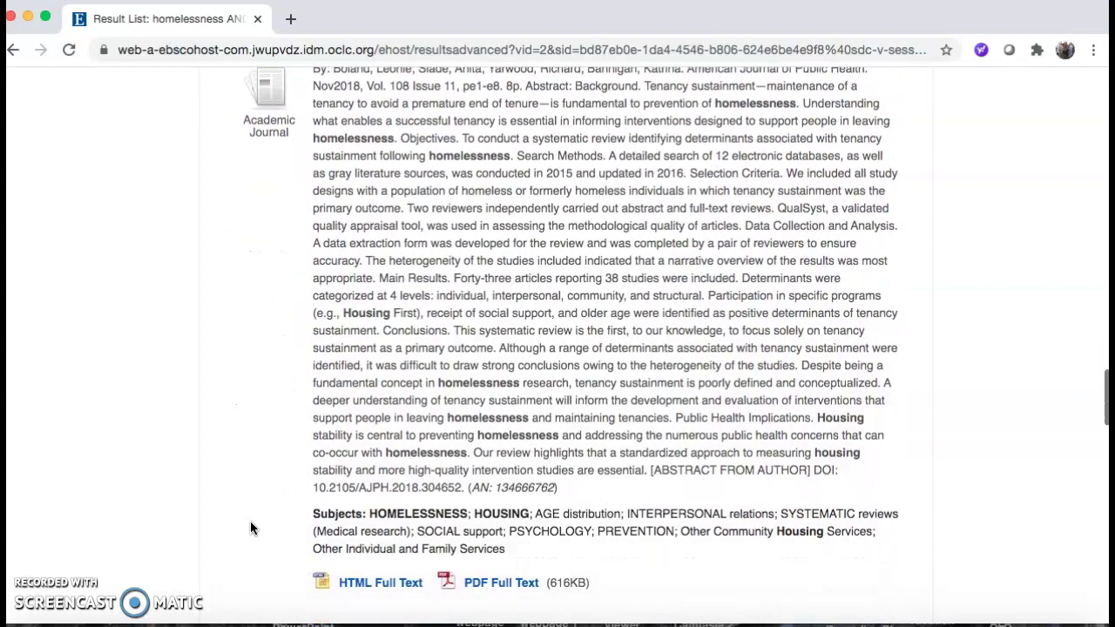
{"action": "scroll", "coordinate": [250, 528], "scroll_direction": "down", "scroll_amount": 3}
{"action": "scroll", "coordinate": [250, 528], "scroll_direction": "down", "scroll_amount": 1}
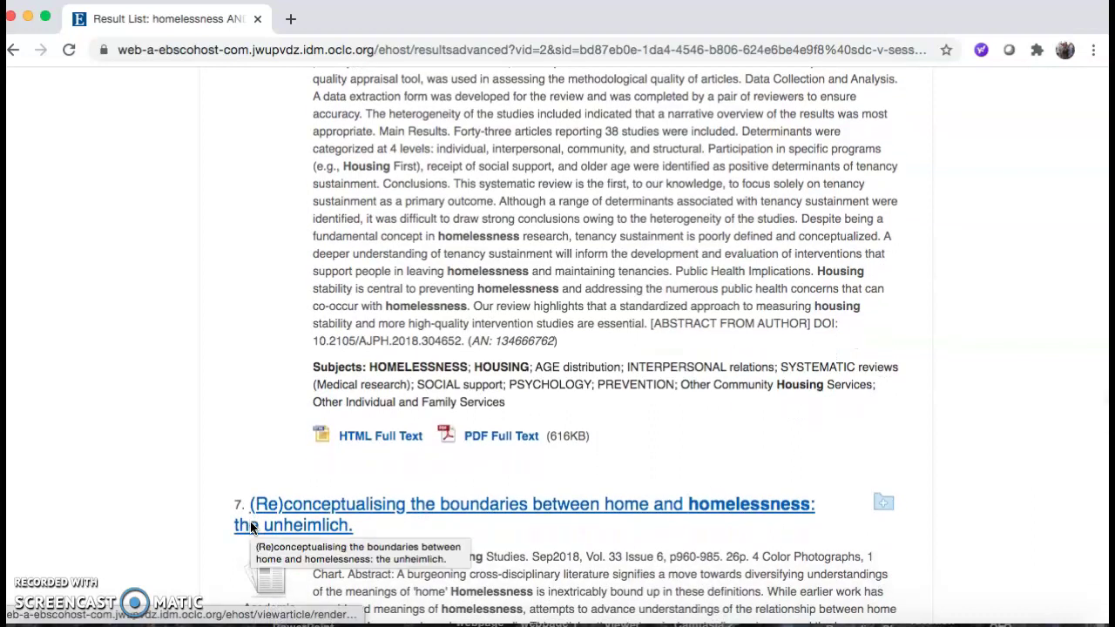
Step: Open the detailed record of the article "Systematic review of psychosocial factors associated with evictions" from the result list
{"action": "scroll", "coordinate": [250, 528], "scroll_direction": "down", "scroll_amount": 2}
{"action": "scroll", "coordinate": [250, 528], "scroll_direction": "down", "scroll_amount": 10}
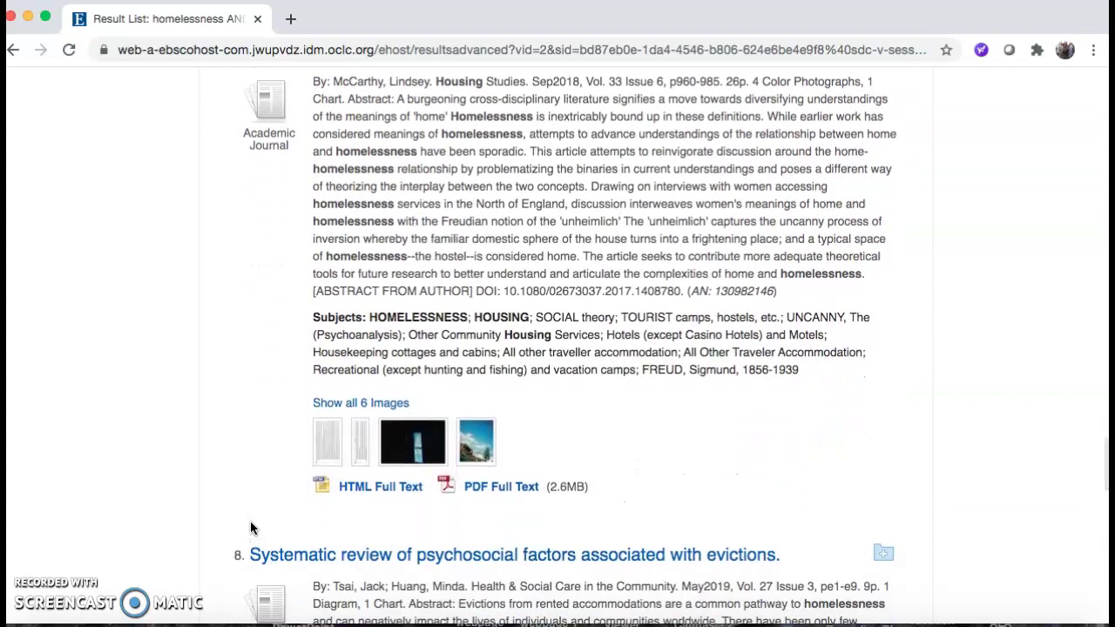
{"action": "scroll", "coordinate": [252, 528], "scroll_direction": "down", "scroll_amount": 3}
{"action": "scroll", "coordinate": [251, 526], "scroll_direction": "down", "scroll_amount": 3}
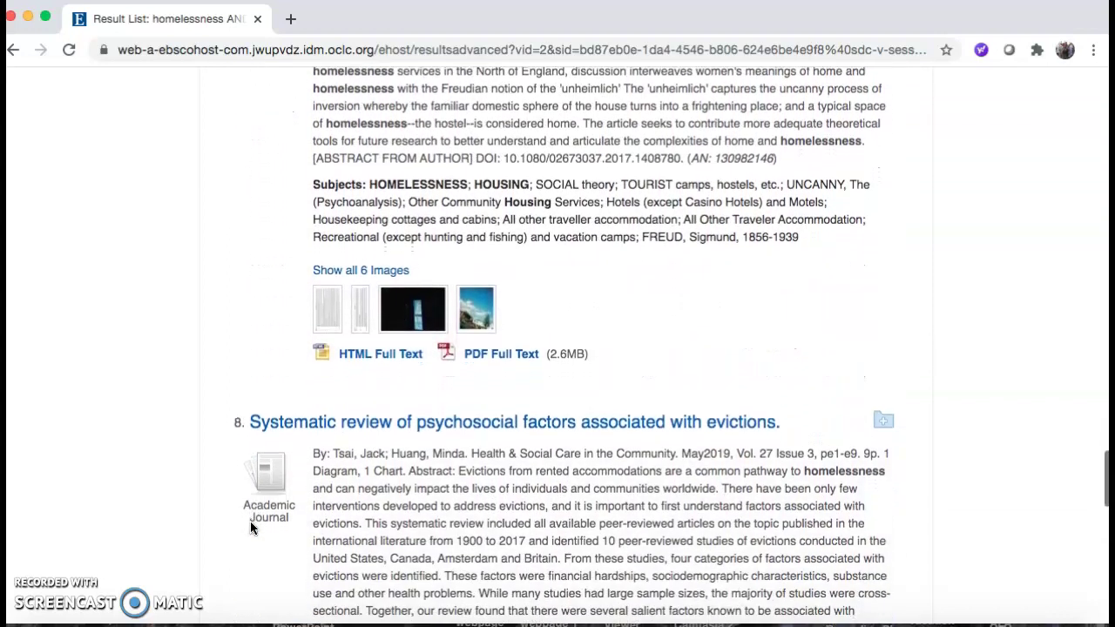
{"action": "scroll", "coordinate": [250, 528], "scroll_direction": "down", "scroll_amount": 2}
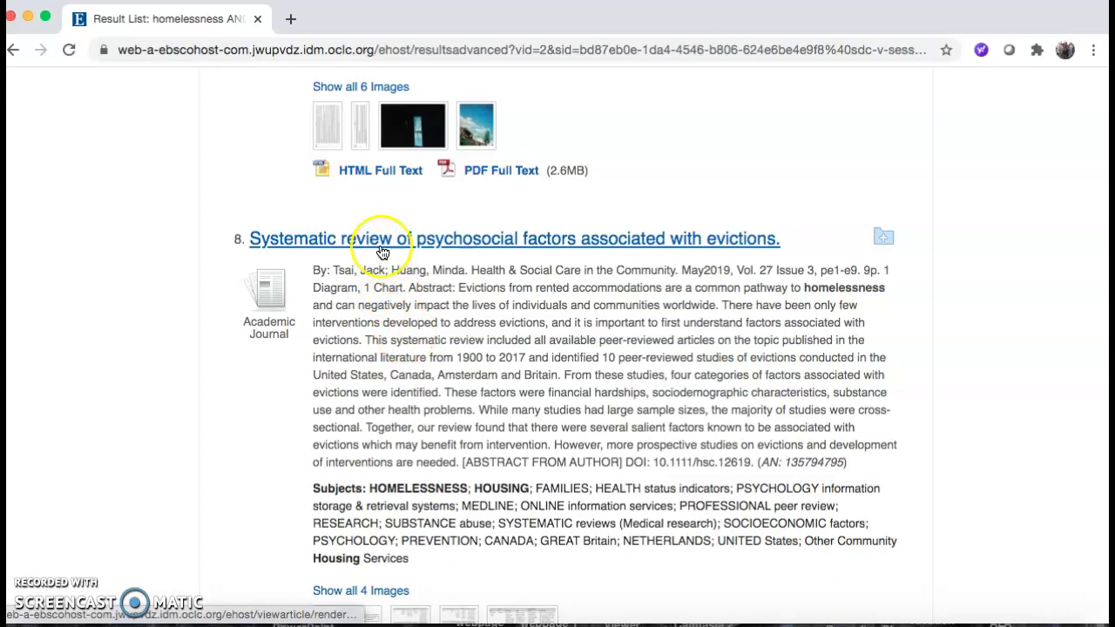
{"action": "left_click", "coordinate": [382, 251]}
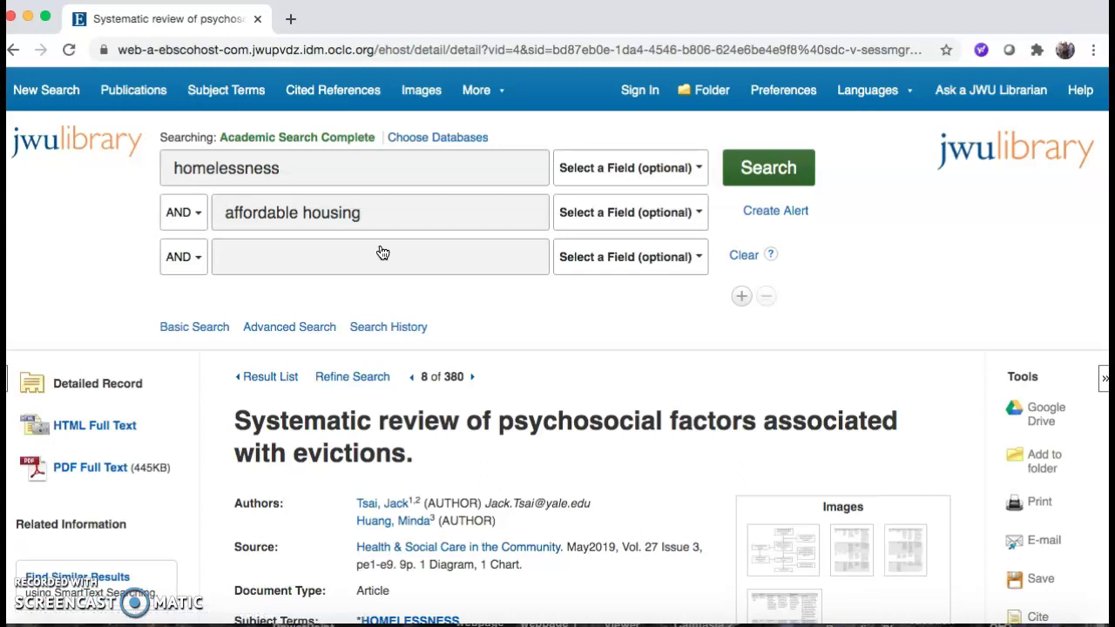
Step: Examine the article's detailed record, including its source, subject terms, geographic terms, author-supplied keywords, abstract and author affiliations
{"action": "left_click", "coordinate": [398, 396]}
{"action": "scroll", "coordinate": [398, 396], "scroll_direction": "down", "scroll_amount": 3}
{"action": "scroll", "coordinate": [398, 394], "scroll_direction": "down", "scroll_amount": 3}
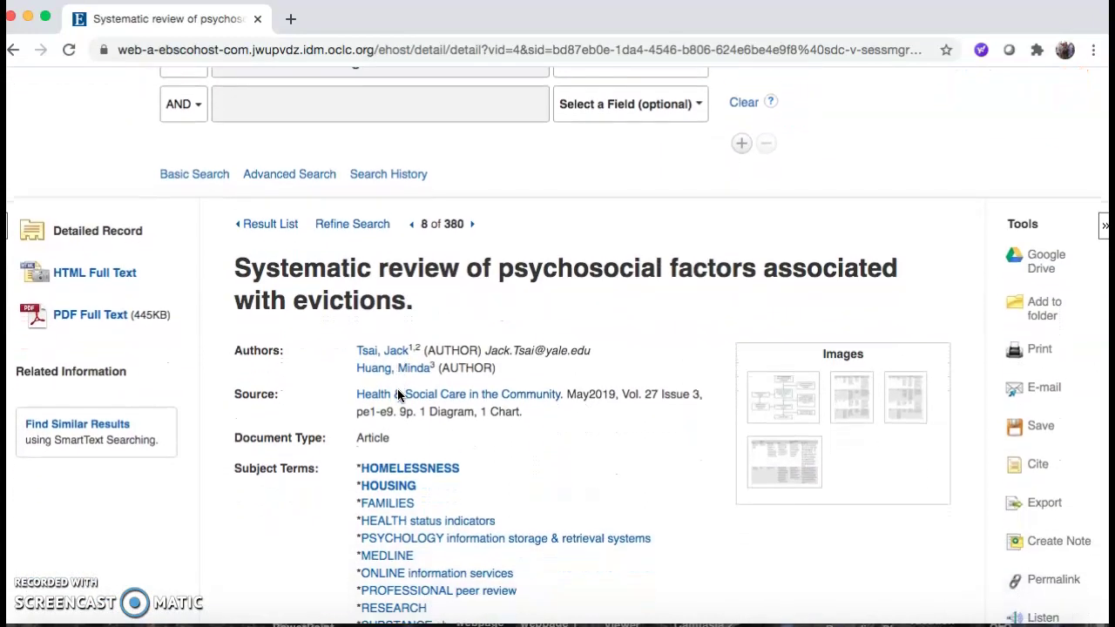
{"action": "scroll", "coordinate": [398, 395], "scroll_direction": "down", "scroll_amount": 3}
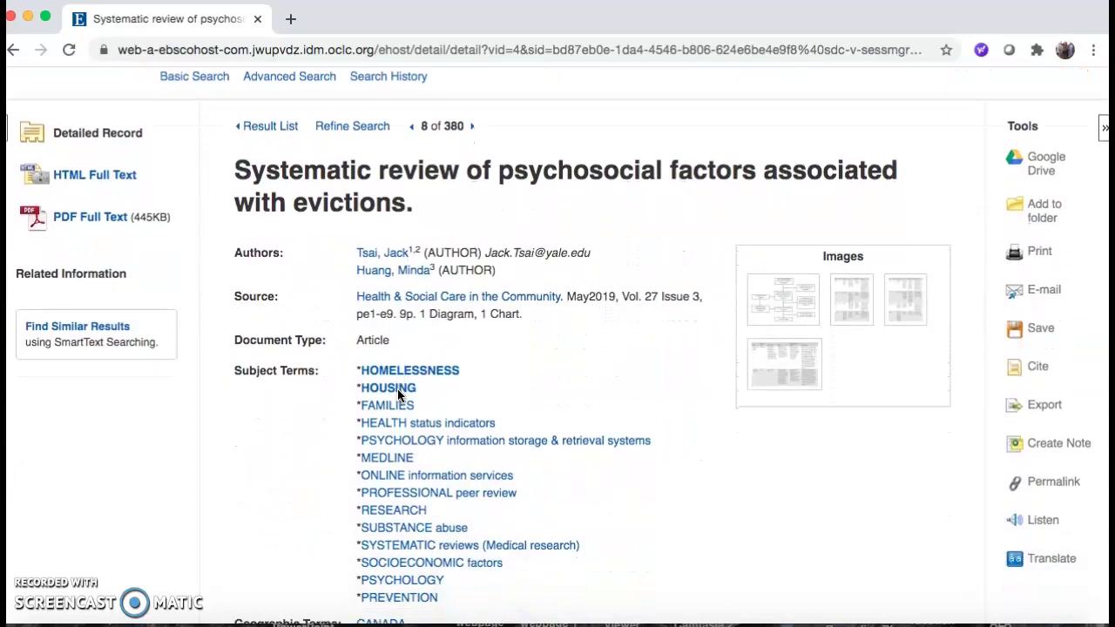
{"action": "scroll", "coordinate": [398, 394], "scroll_direction": "down", "scroll_amount": 2}
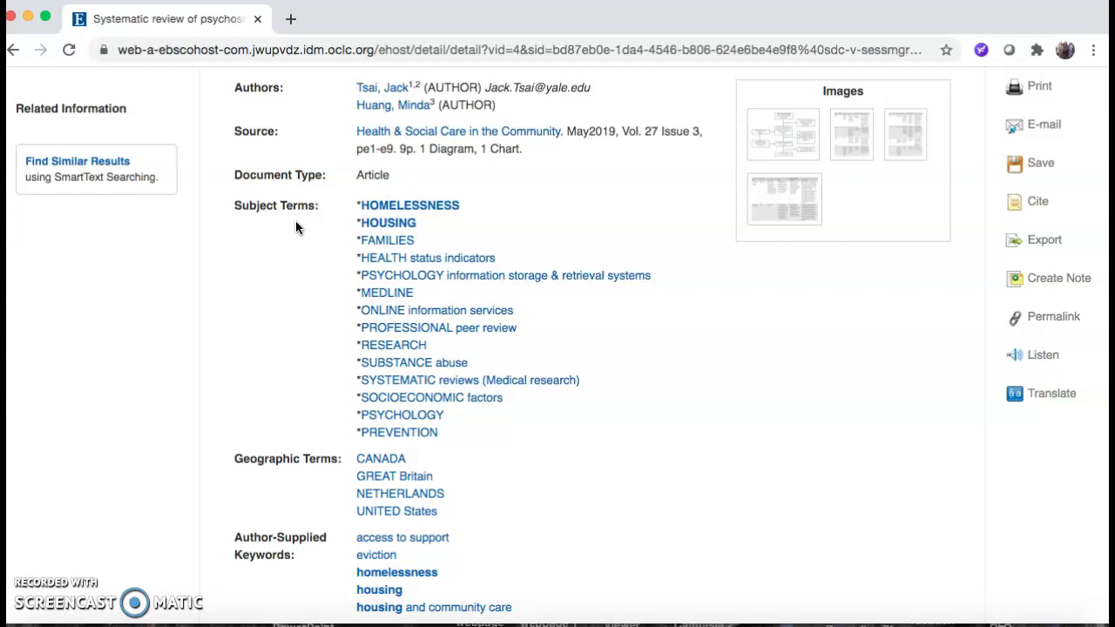
{"action": "scroll", "coordinate": [295, 229], "scroll_direction": "down", "scroll_amount": 1}
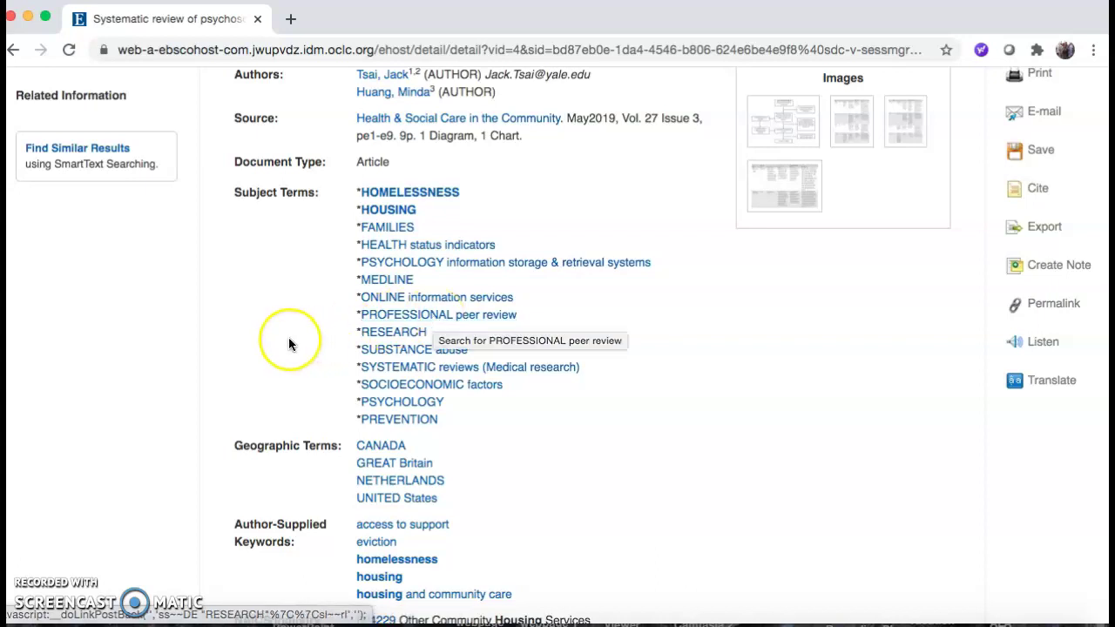
{"action": "scroll", "coordinate": [289, 345], "scroll_direction": "down", "scroll_amount": 3}
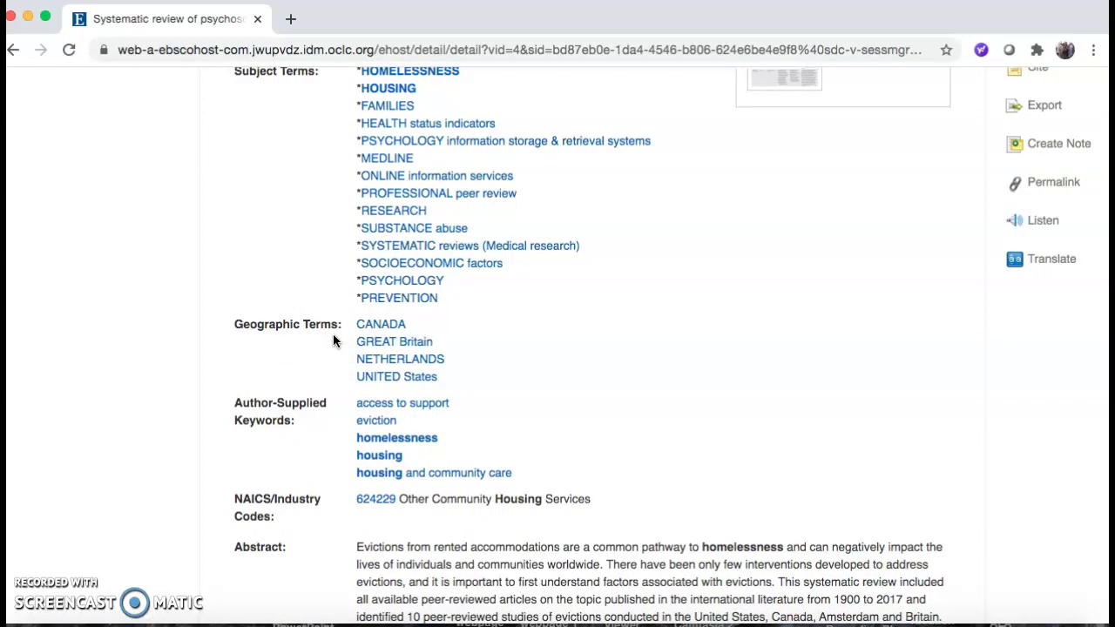
{"action": "scroll", "coordinate": [333, 341], "scroll_direction": "down", "scroll_amount": 2}
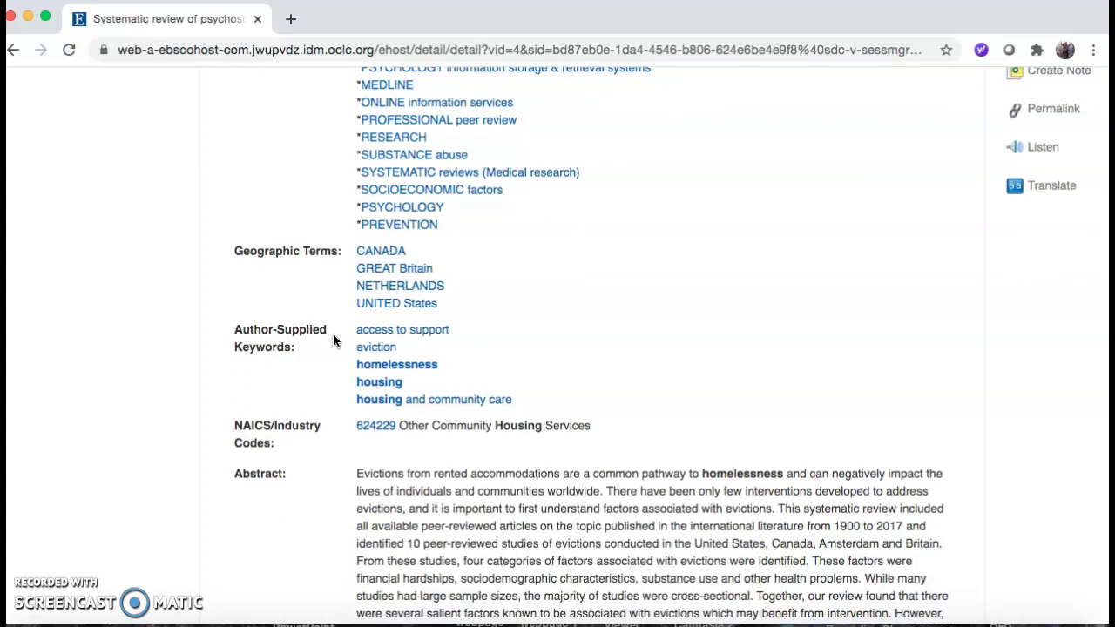
{"action": "scroll", "coordinate": [334, 335], "scroll_direction": "down", "scroll_amount": 4}
{"action": "scroll", "coordinate": [333, 341], "scroll_direction": "down", "scroll_amount": 3}
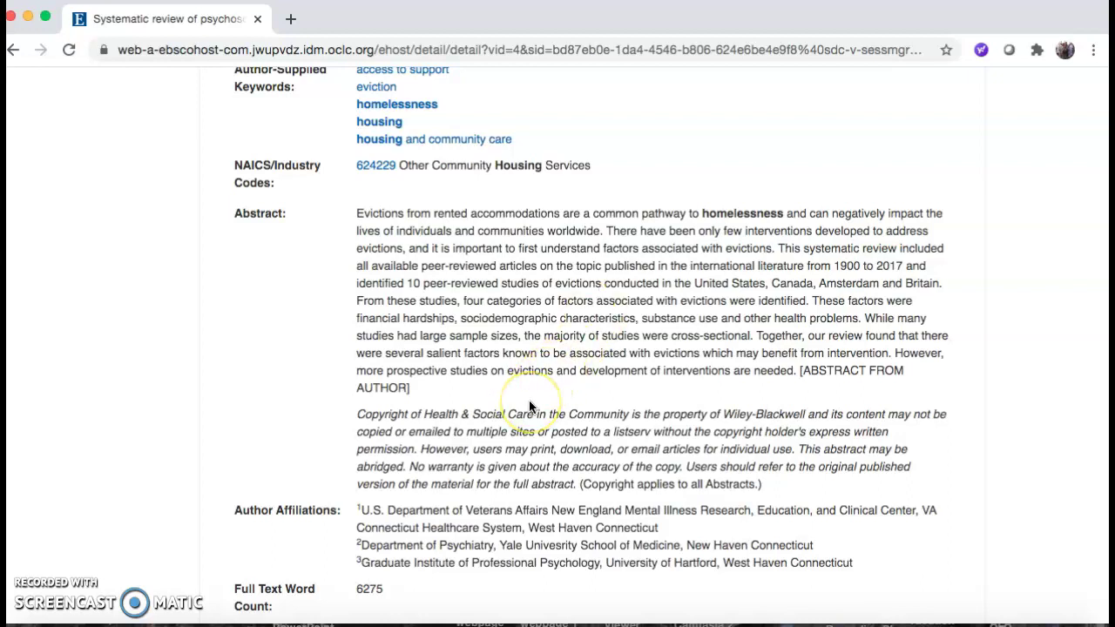
{"action": "scroll", "coordinate": [529, 407], "scroll_direction": "down", "scroll_amount": 5}
Step: Open the evictions article's HTML full text and look over its contents list, abstract and key points
{"action": "scroll", "coordinate": [528, 407], "scroll_direction": "up", "scroll_amount": 4}
{"action": "scroll", "coordinate": [529, 406], "scroll_direction": "up", "scroll_amount": 5}
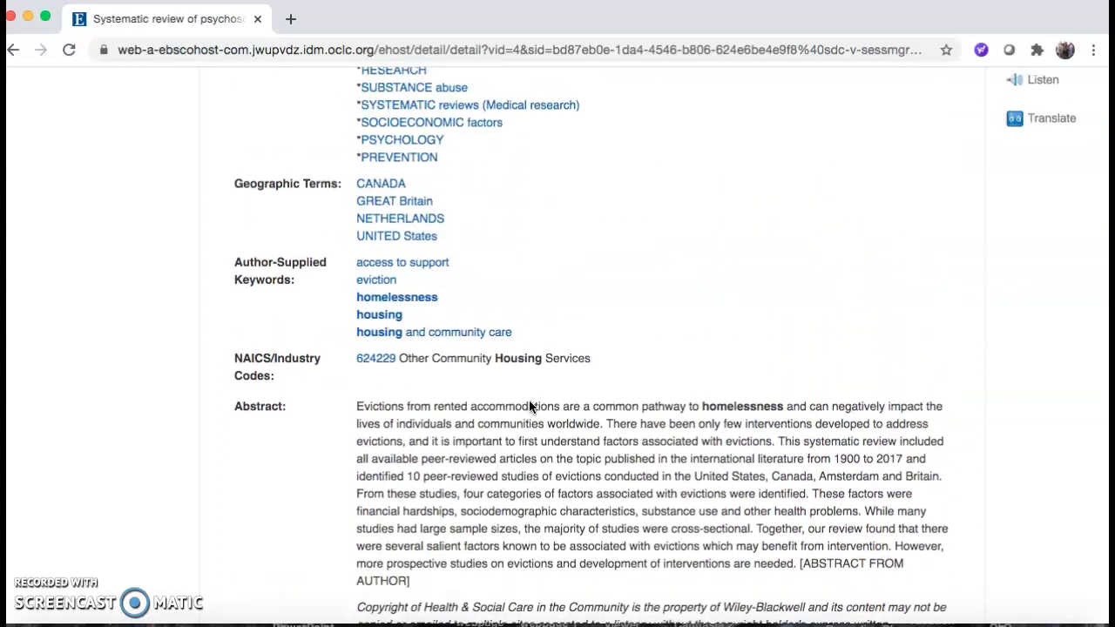
{"action": "scroll", "coordinate": [529, 407], "scroll_direction": "up", "scroll_amount": 4}
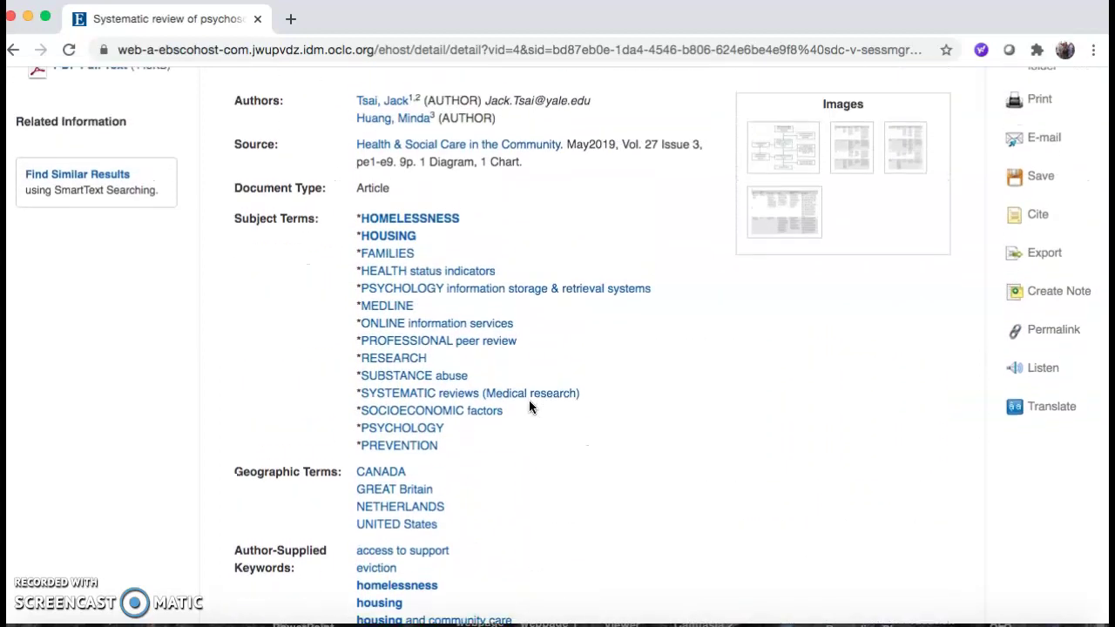
{"action": "scroll", "coordinate": [528, 407], "scroll_direction": "up", "scroll_amount": 1}
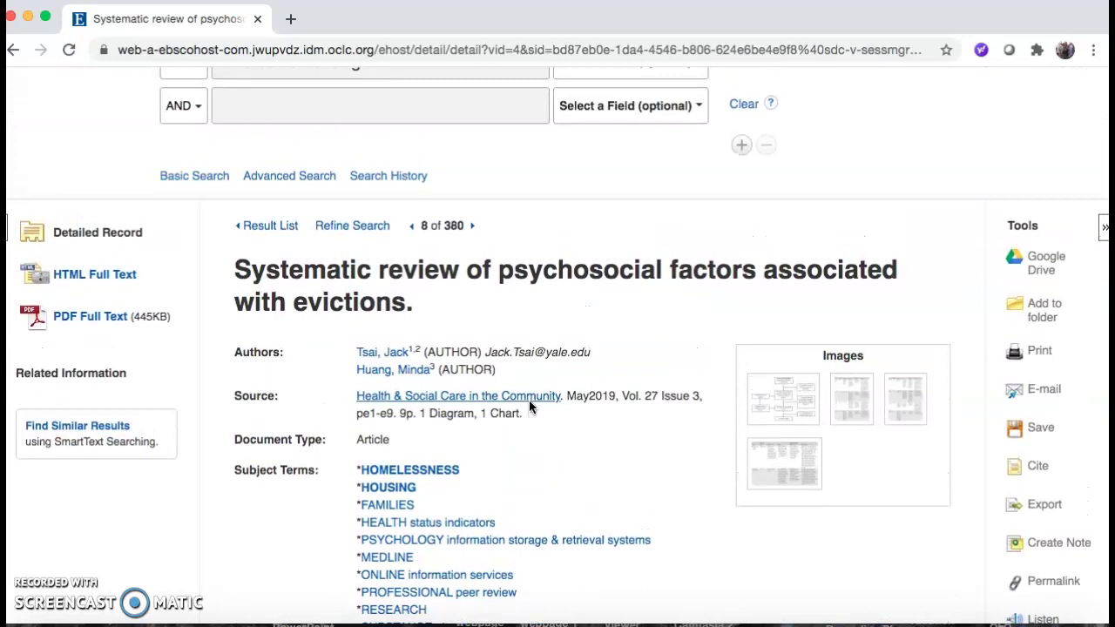
{"action": "left_click", "coordinate": [92, 317]}
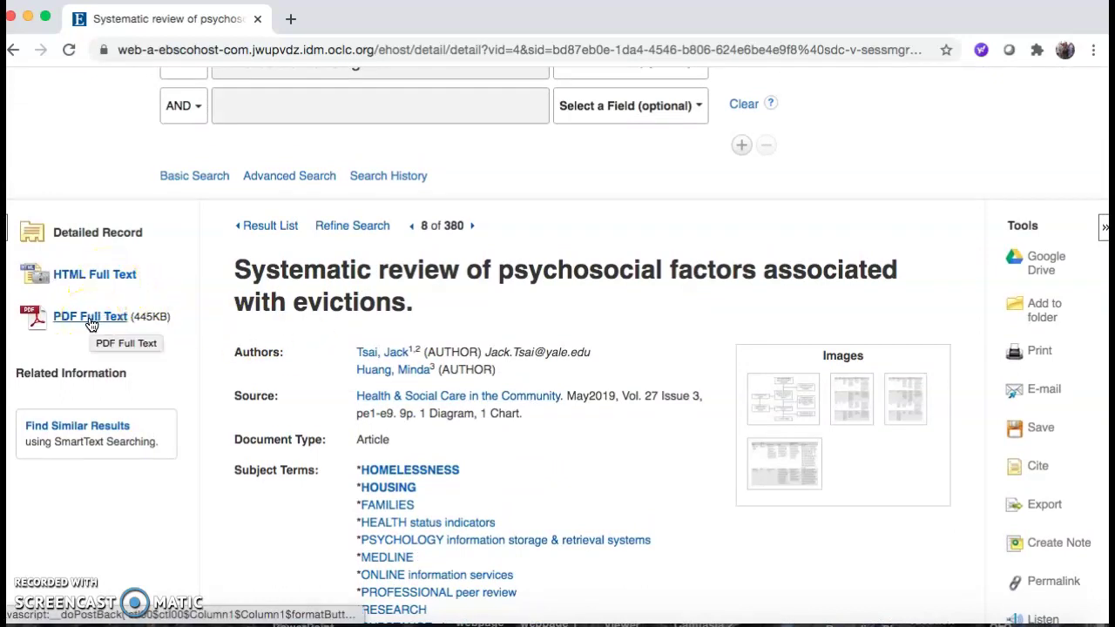
{"action": "left_click", "coordinate": [93, 278]}
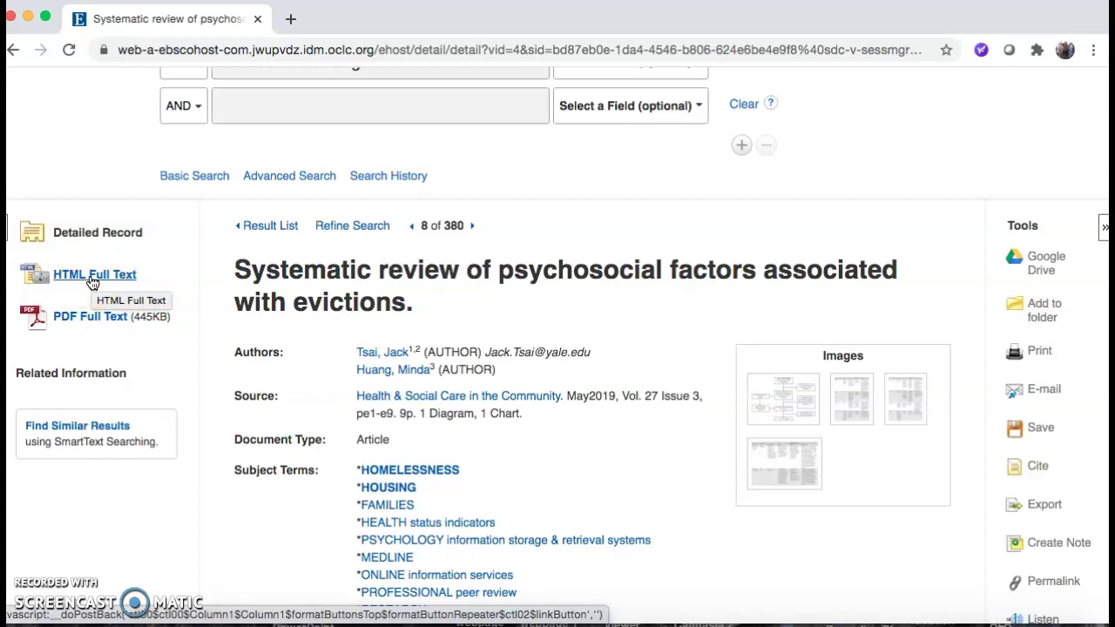
{"action": "left_click", "coordinate": [92, 279]}
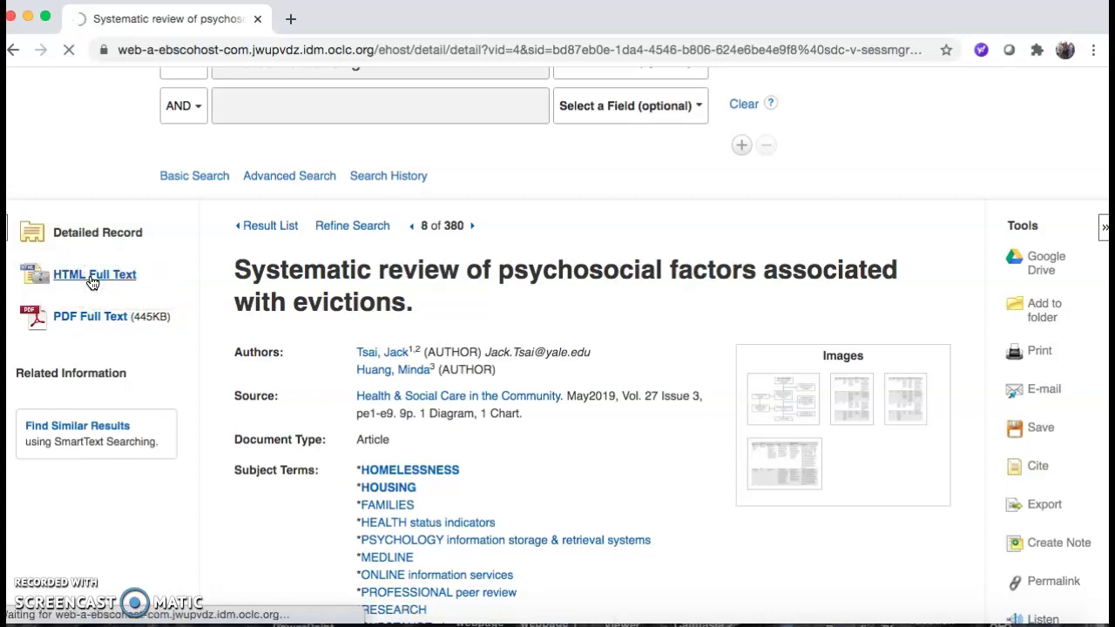
{"action": "left_click", "coordinate": [218, 378]}
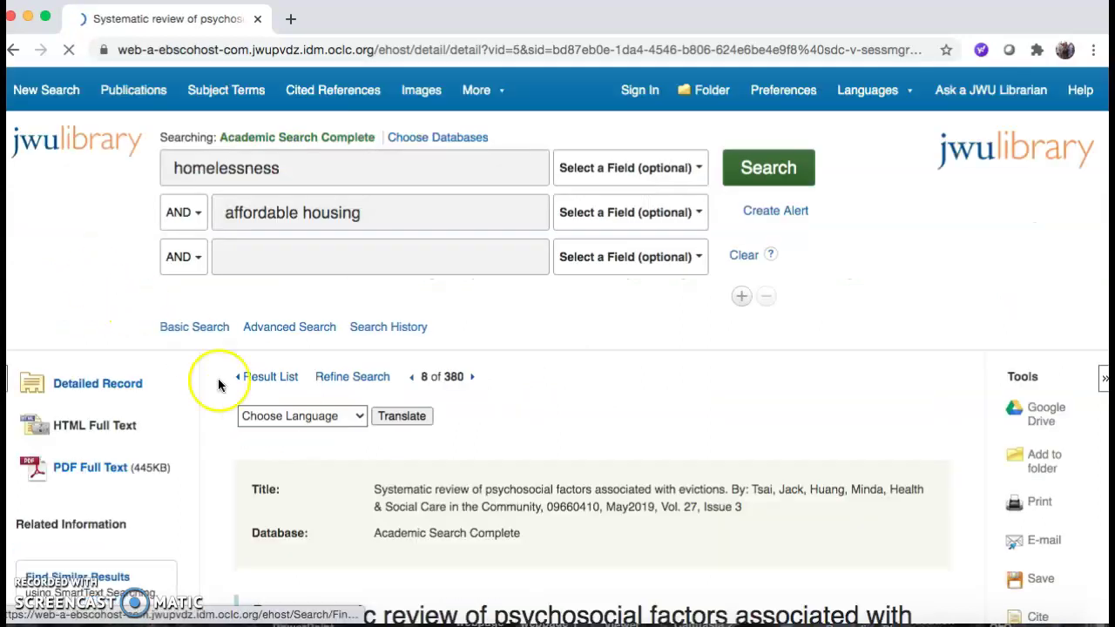
{"action": "scroll", "coordinate": [218, 385], "scroll_direction": "down", "scroll_amount": 5}
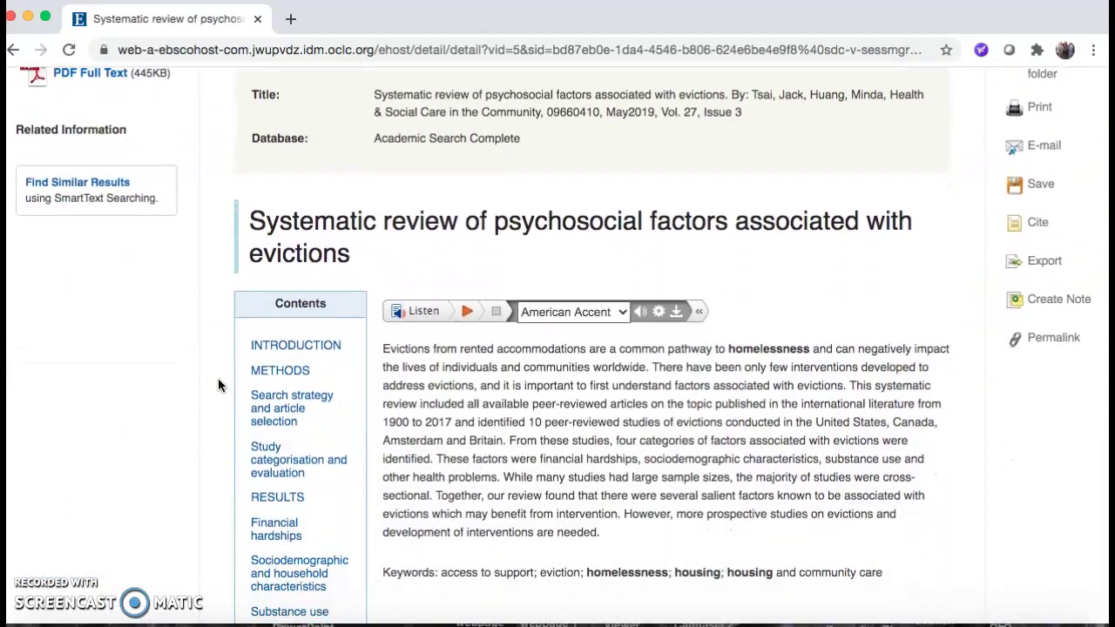
{"action": "scroll", "coordinate": [645, 504], "scroll_direction": "down", "scroll_amount": 3}
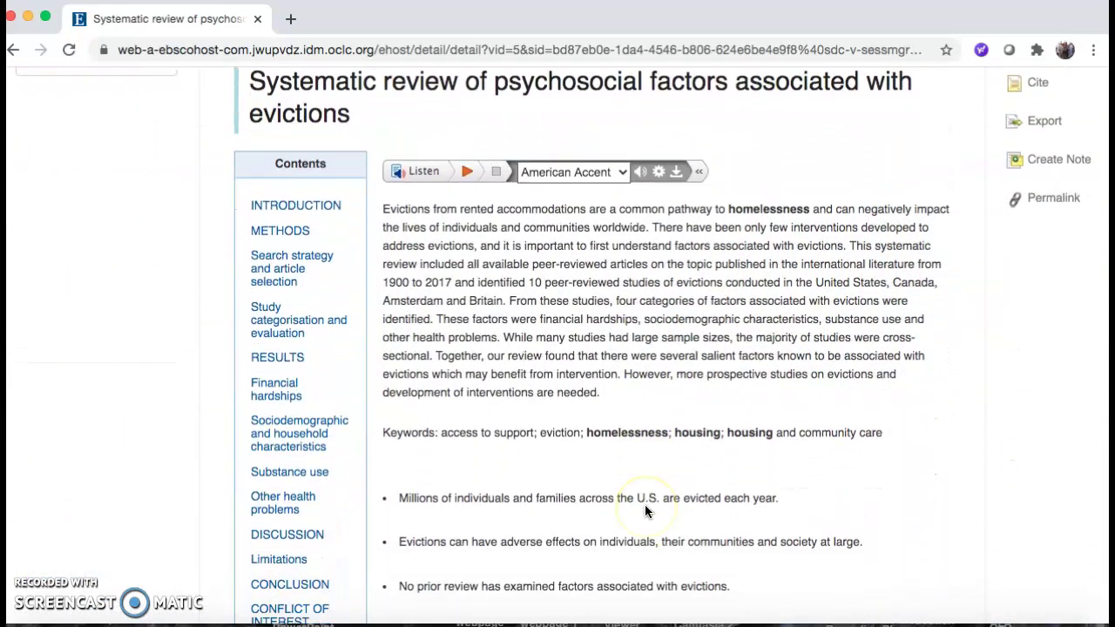
{"action": "scroll", "coordinate": [645, 510], "scroll_direction": "up", "scroll_amount": 5}
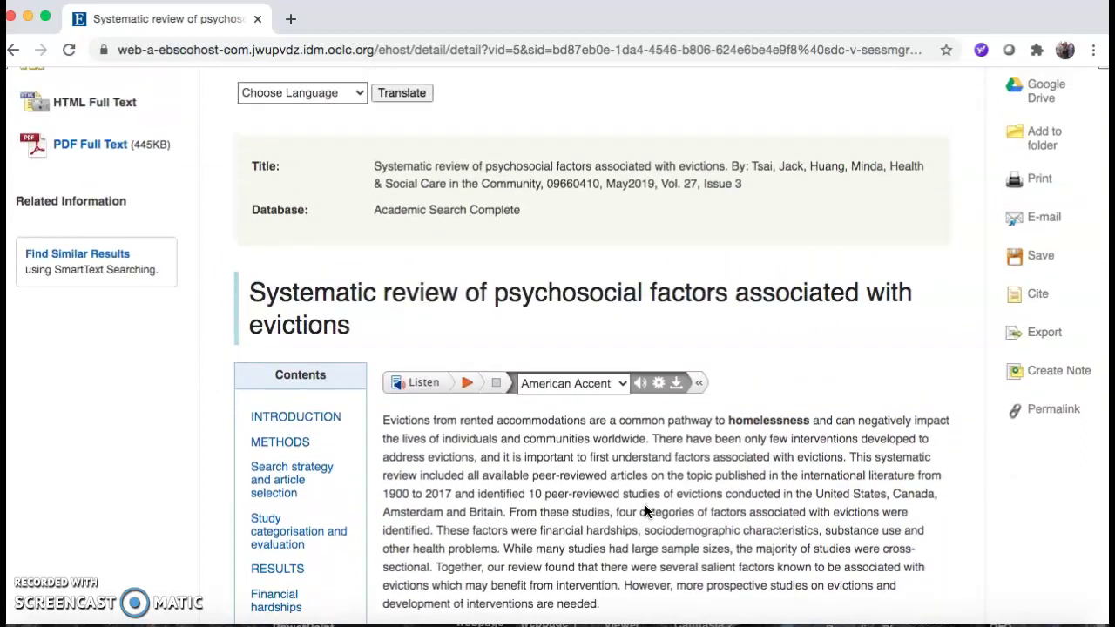
{"action": "scroll", "coordinate": [644, 511], "scroll_direction": "up", "scroll_amount": 1}
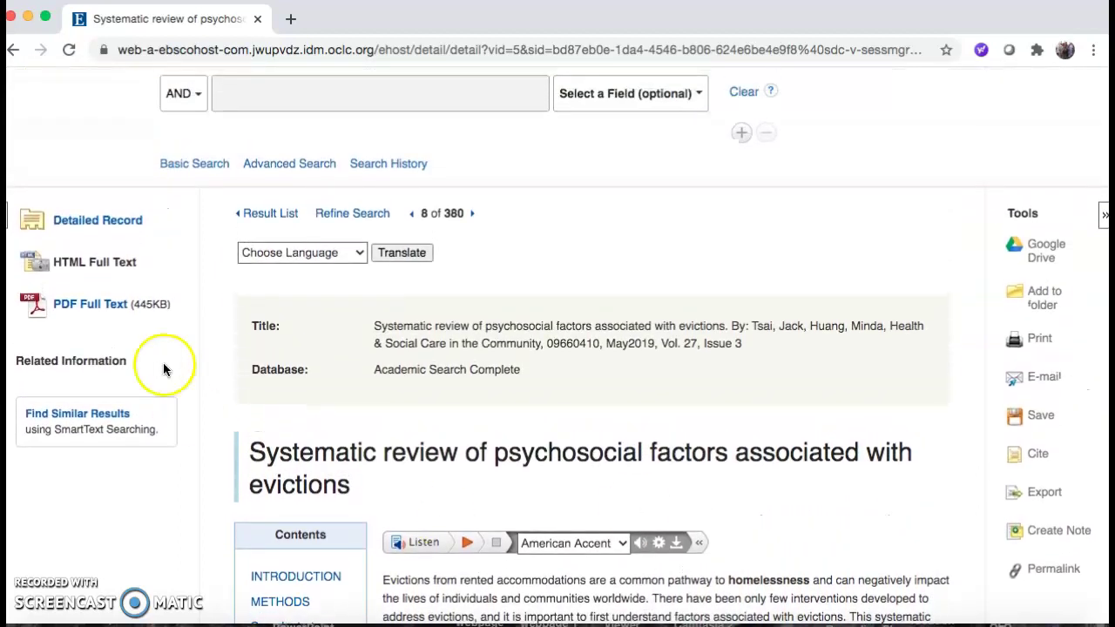
Step: Open the evictions article's PDF full text and look through its abstract, introduction and the start of the second page
{"action": "left_click", "coordinate": [71, 304]}
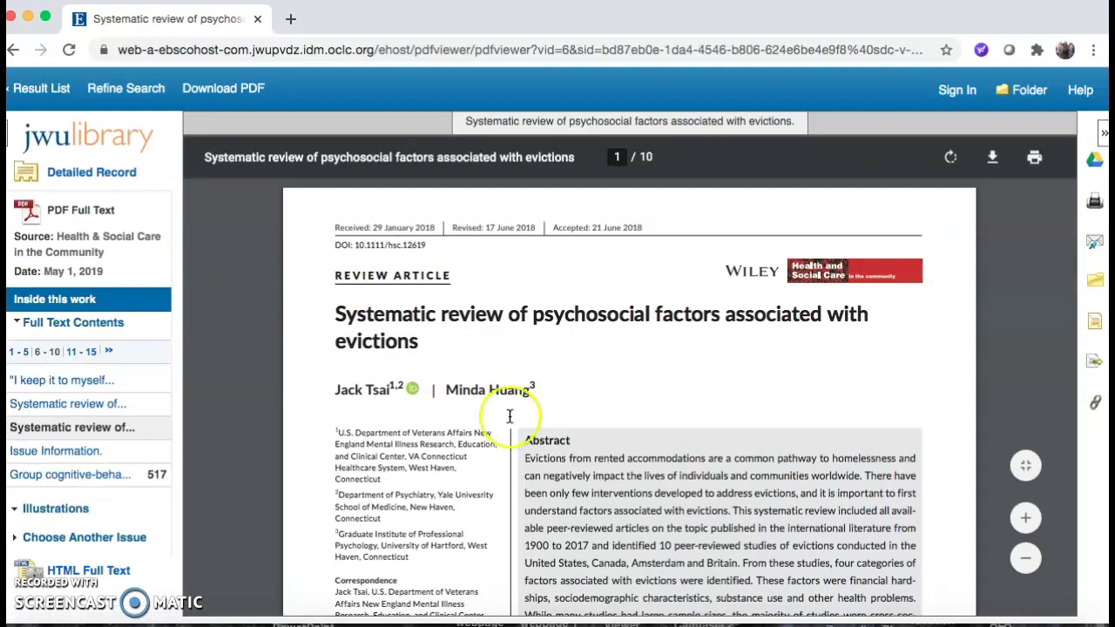
{"action": "scroll", "coordinate": [512, 445], "scroll_direction": "down", "scroll_amount": 5}
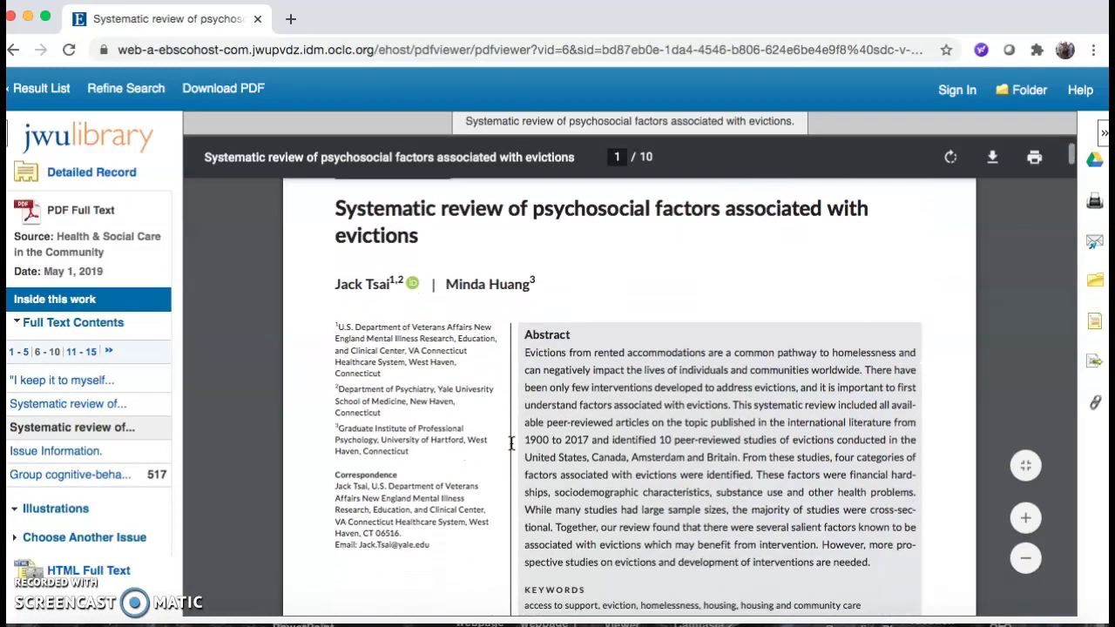
{"action": "scroll", "coordinate": [512, 445], "scroll_direction": "down", "scroll_amount": 4}
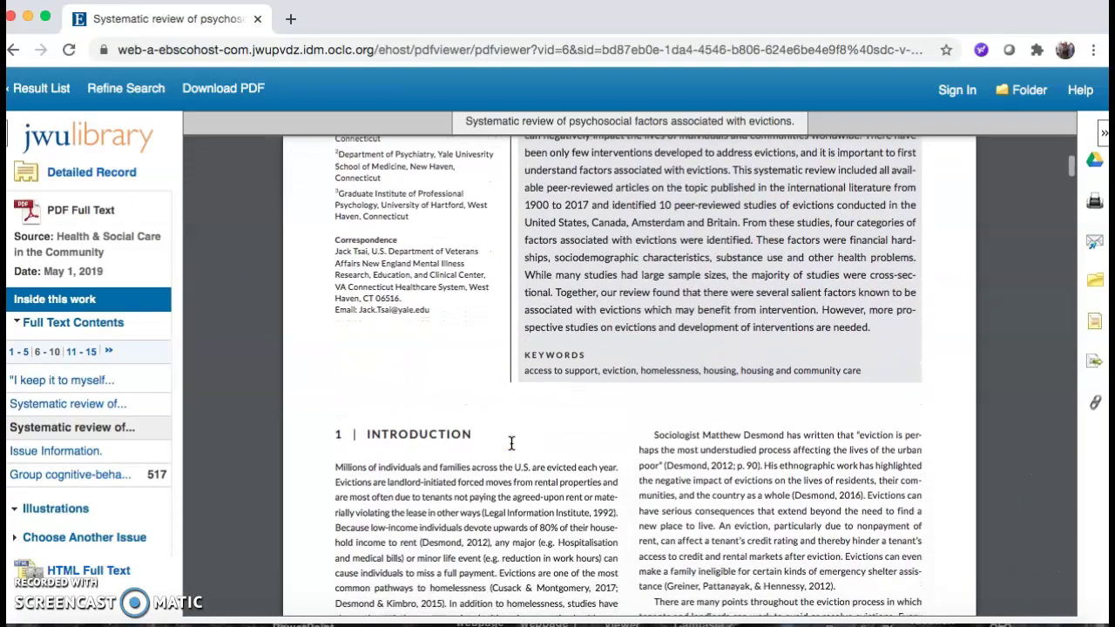
{"action": "scroll", "coordinate": [512, 444], "scroll_direction": "down", "scroll_amount": 5}
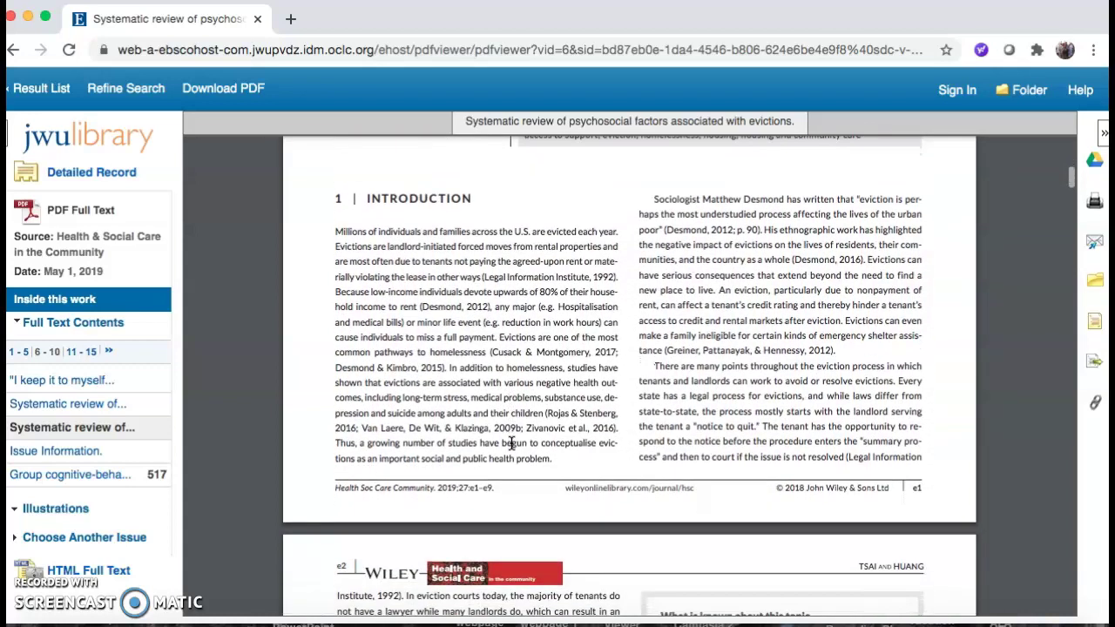
{"action": "scroll", "coordinate": [512, 443], "scroll_direction": "down", "scroll_amount": 5}
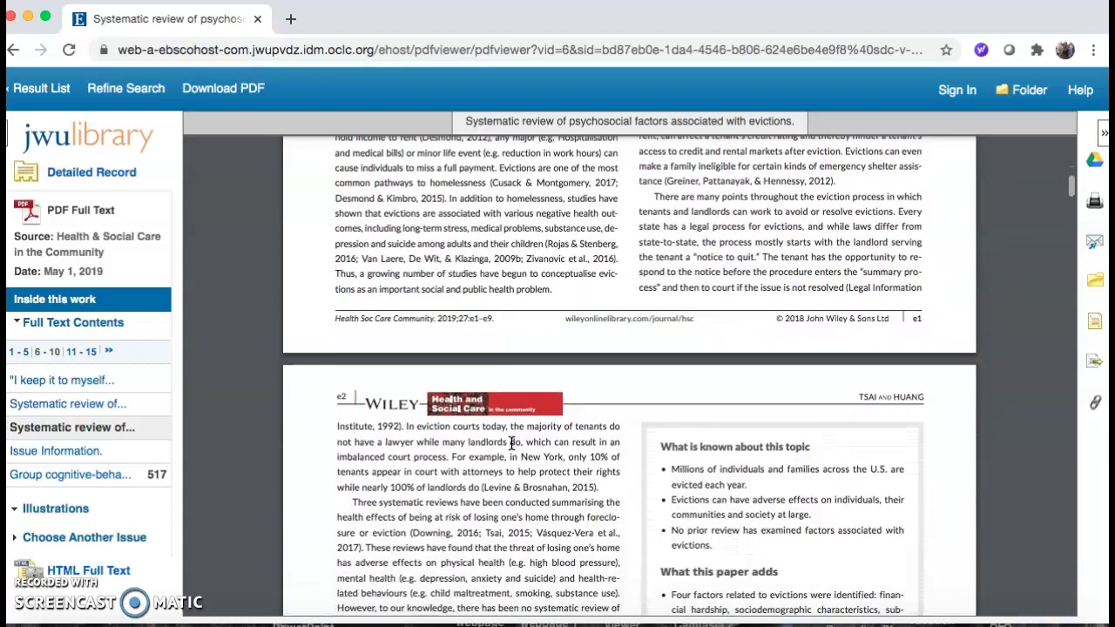